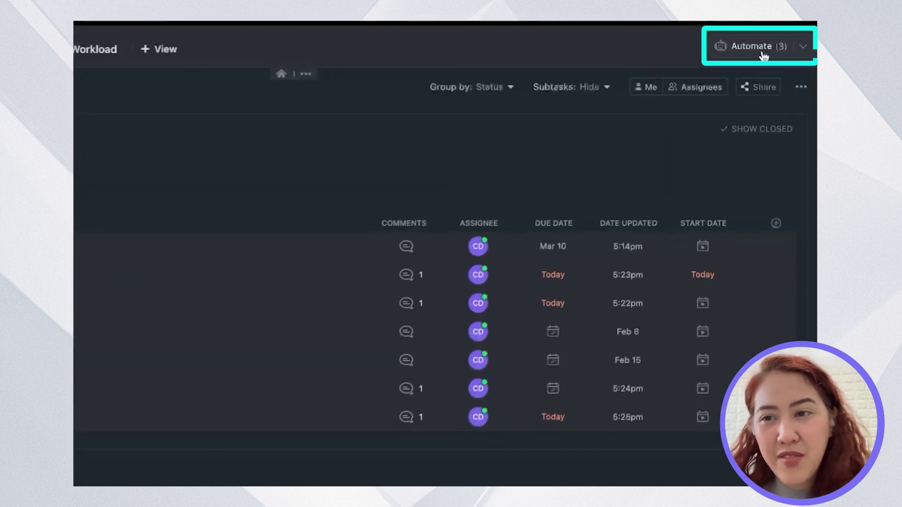
Step: Look over the list's automations, customization options and profile menu without changing anything
left_click(766, 55)
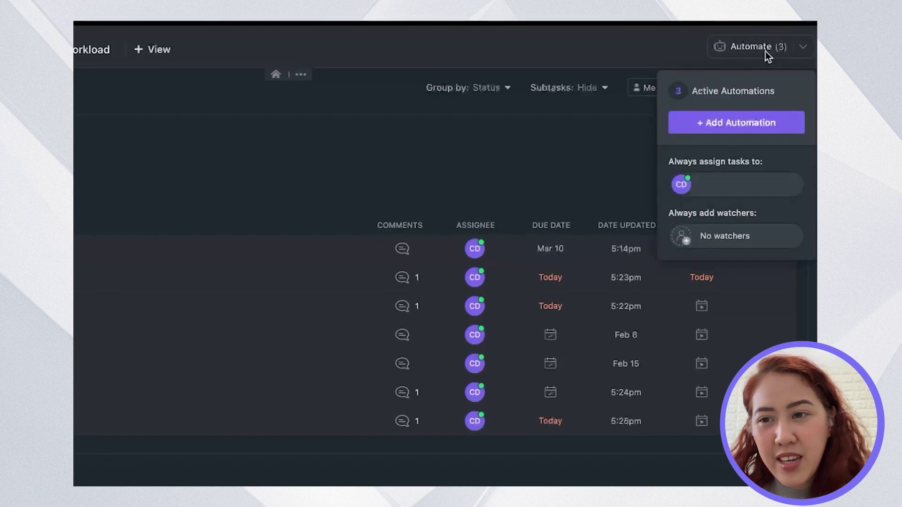
left_click(803, 48)
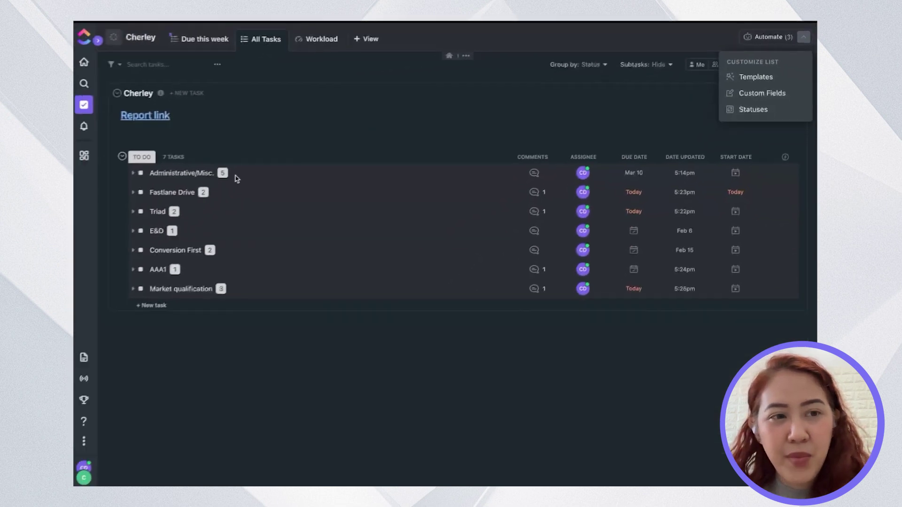
left_click(337, 134)
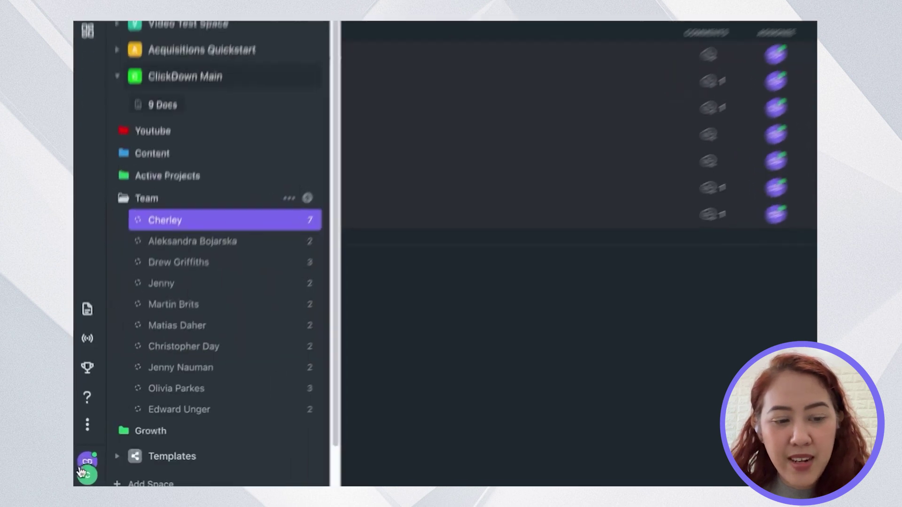
left_click(89, 470)
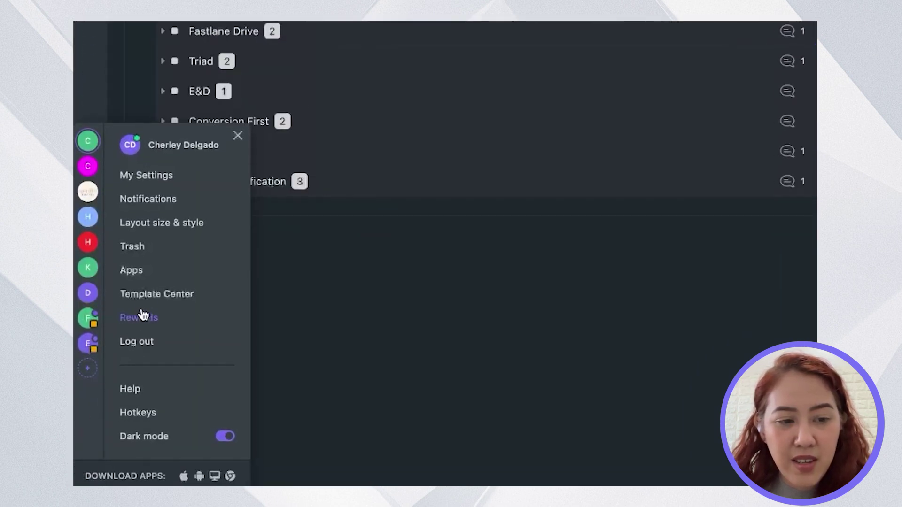
left_click(380, 282)
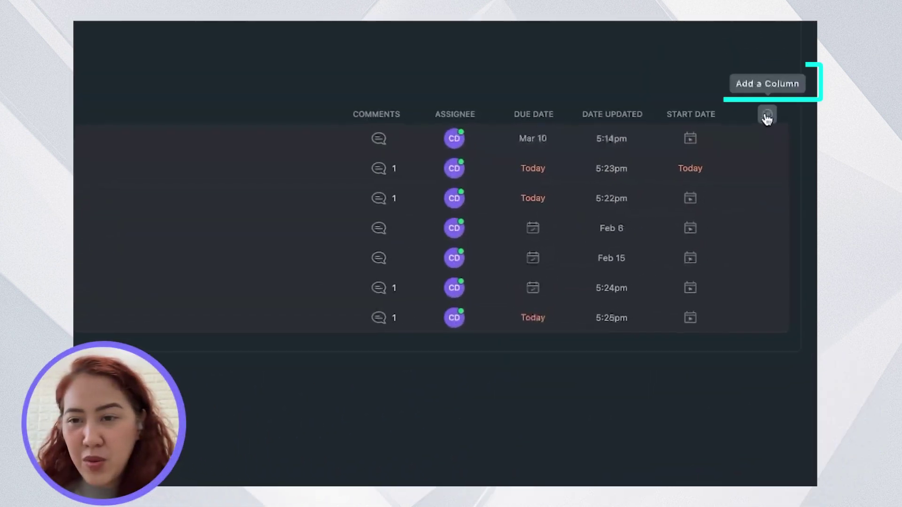
Step: Add Time tracked and Time estimate columns to the task list, then bring up time tracking
left_click(767, 115)
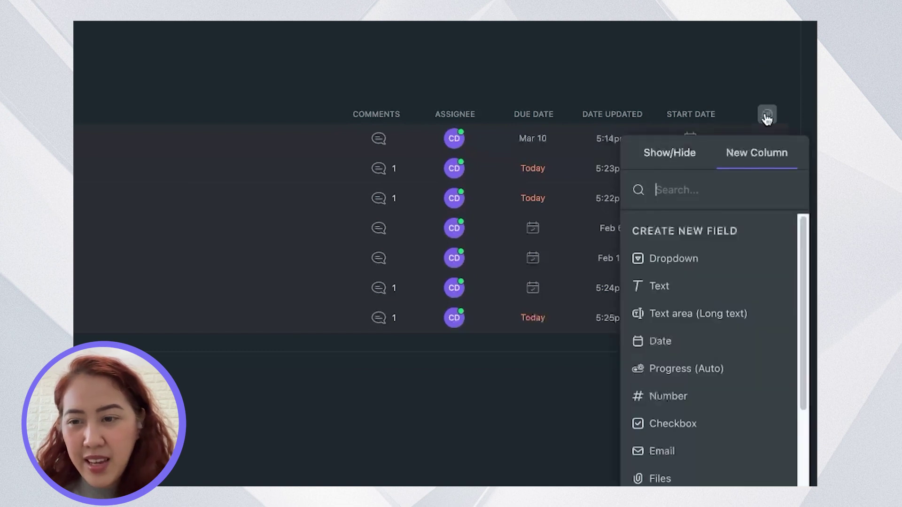
left_click(689, 159)
type("tim")
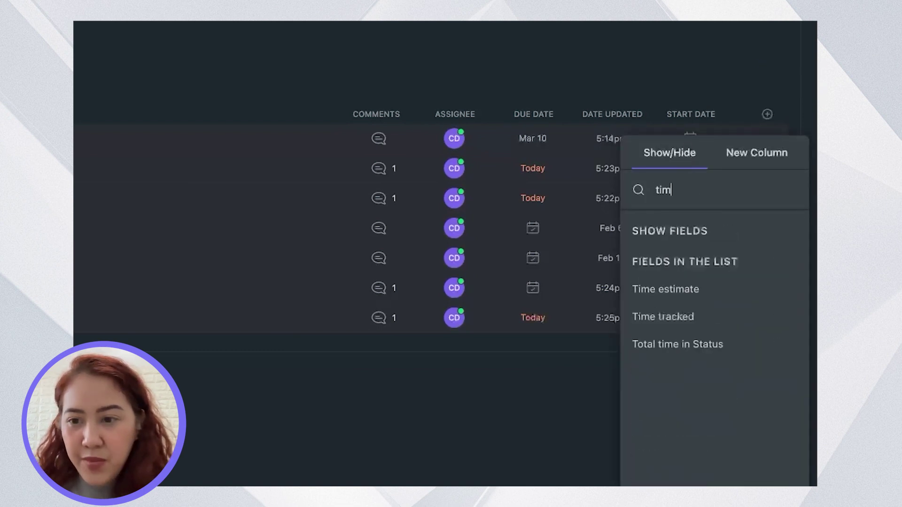
type("e")
left_click(682, 321)
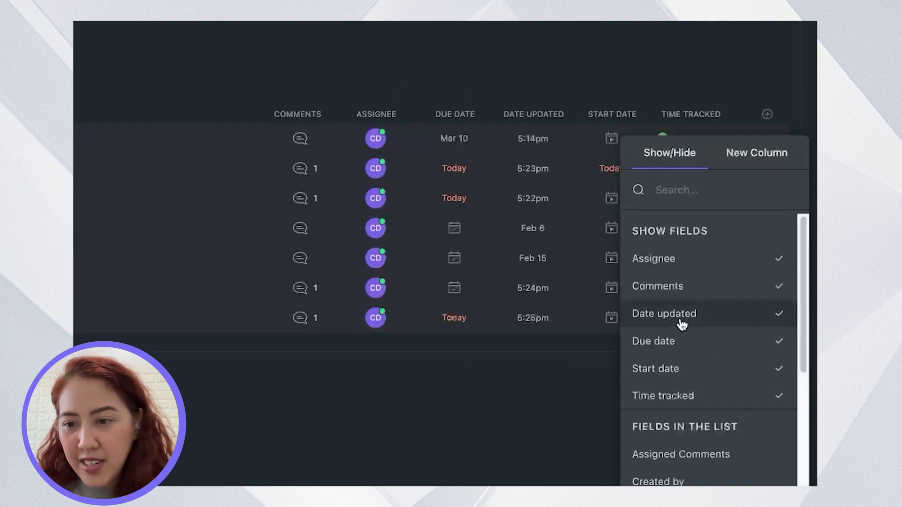
left_click(670, 193)
type("time")
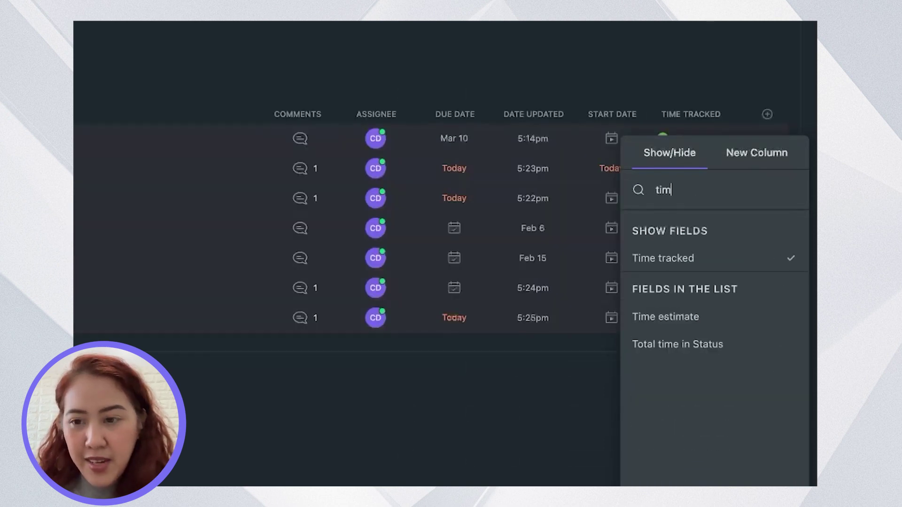
left_click(666, 316)
left_click(595, 50)
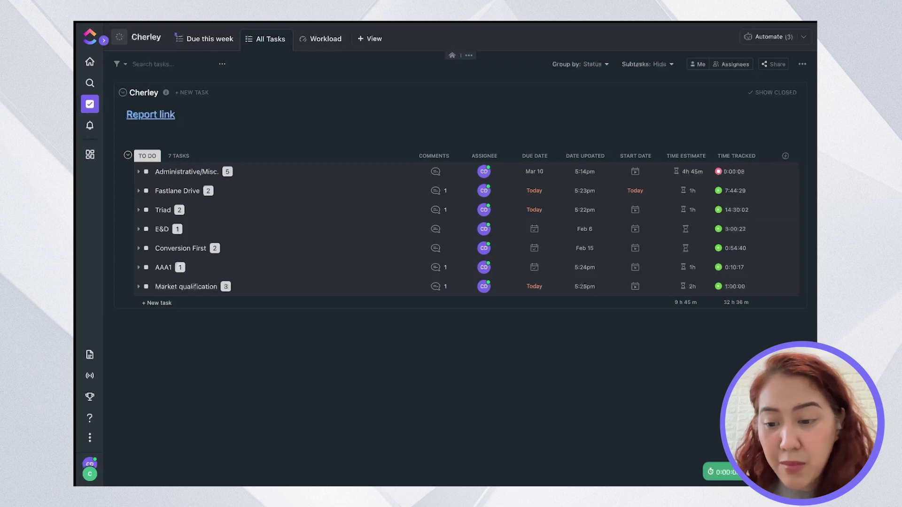
left_click(726, 472)
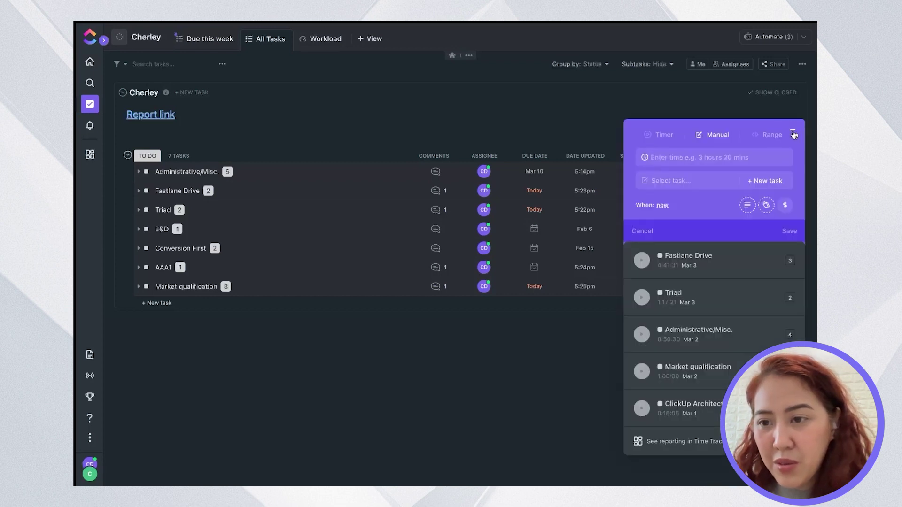
Step: Close the time-tracking panel, glance at the Administrative/Misc. task, and bring up quick actions
left_click(793, 134)
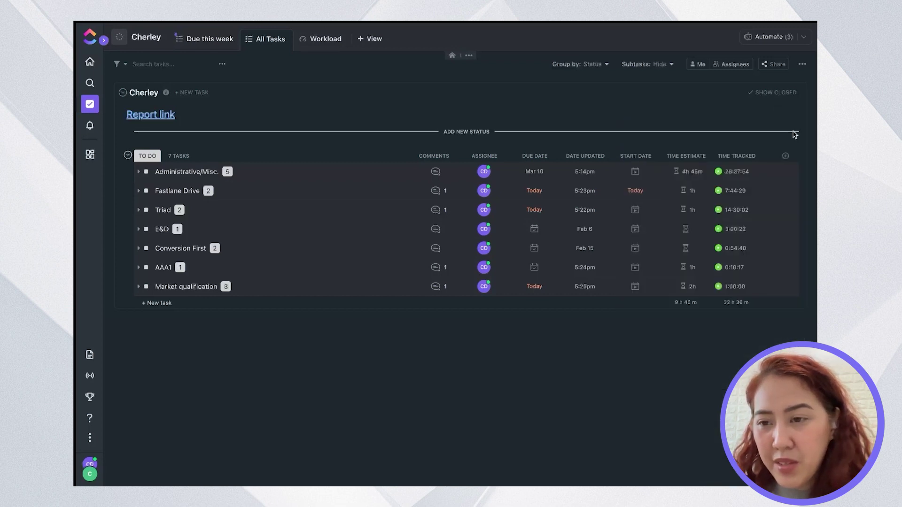
left_click(191, 172)
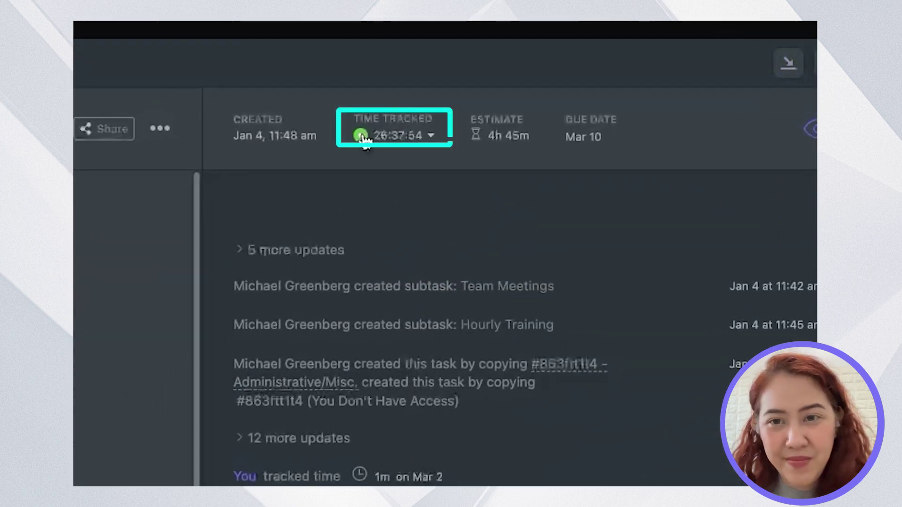
left_click(795, 49)
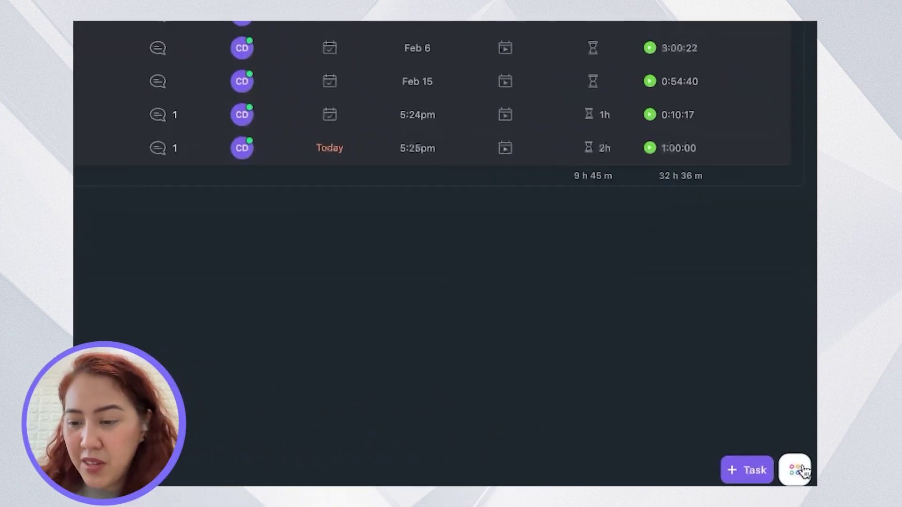
left_click(801, 470)
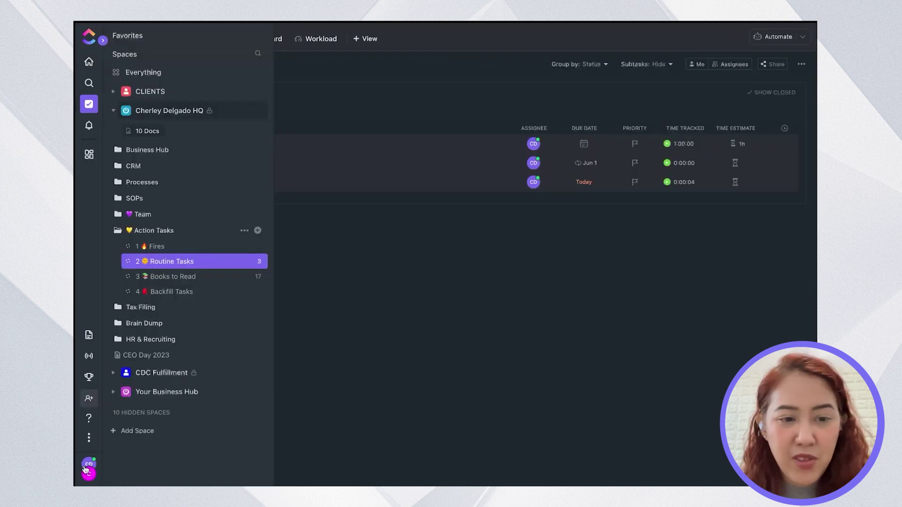
Step: From the workspace's Time Tracking integrations, install the Clockify integration
left_click(87, 467)
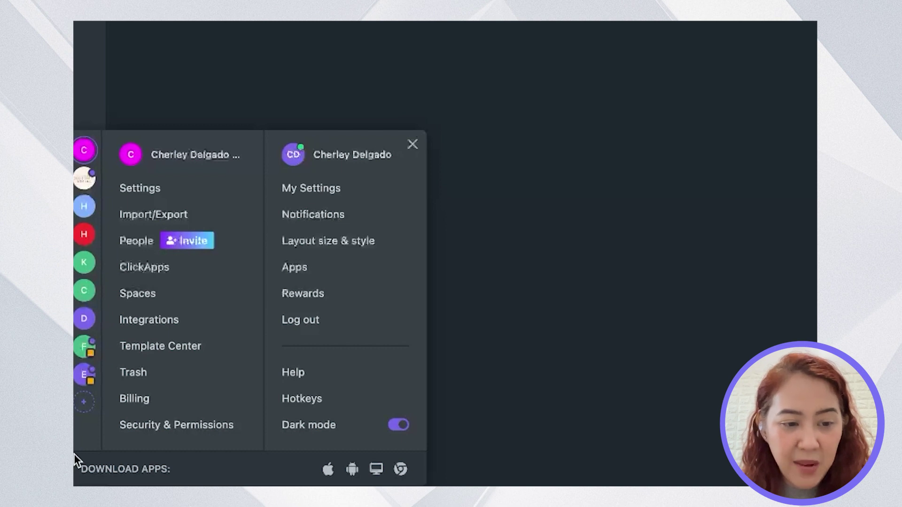
left_click(177, 315)
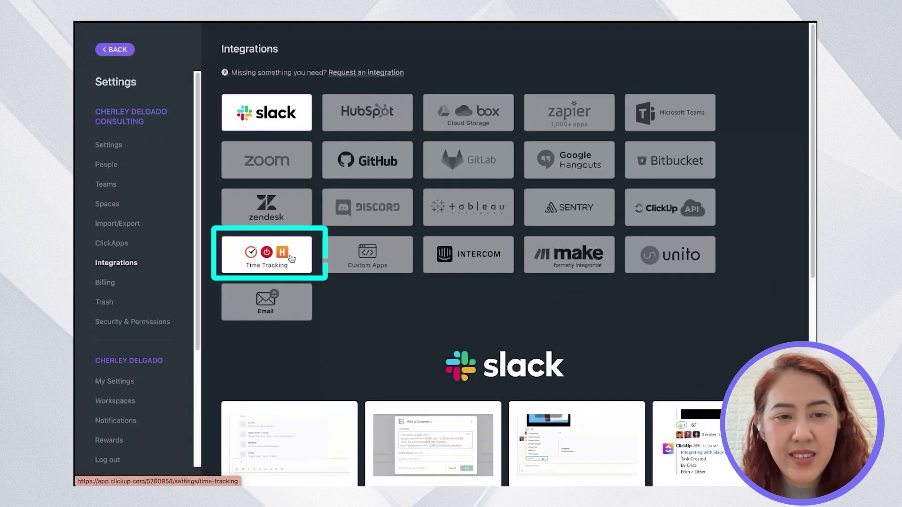
left_click(423, 94)
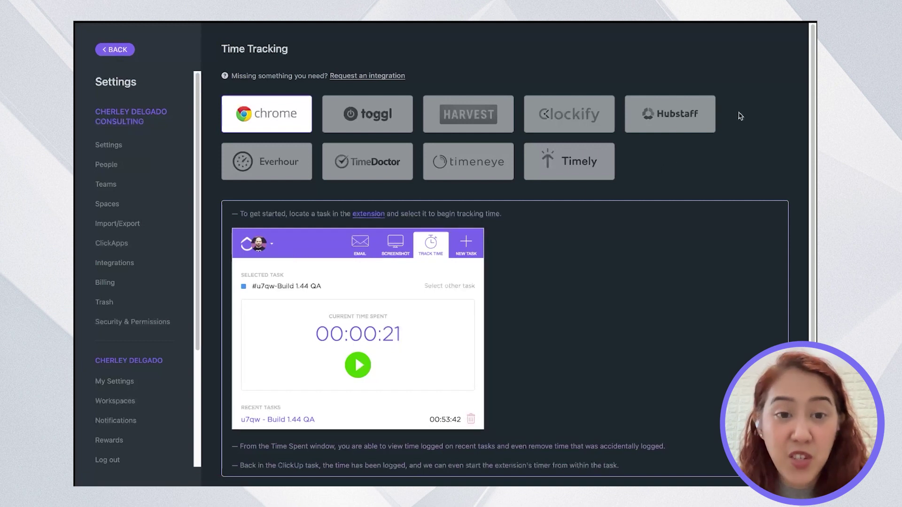
scroll(741, 116, "down", 1)
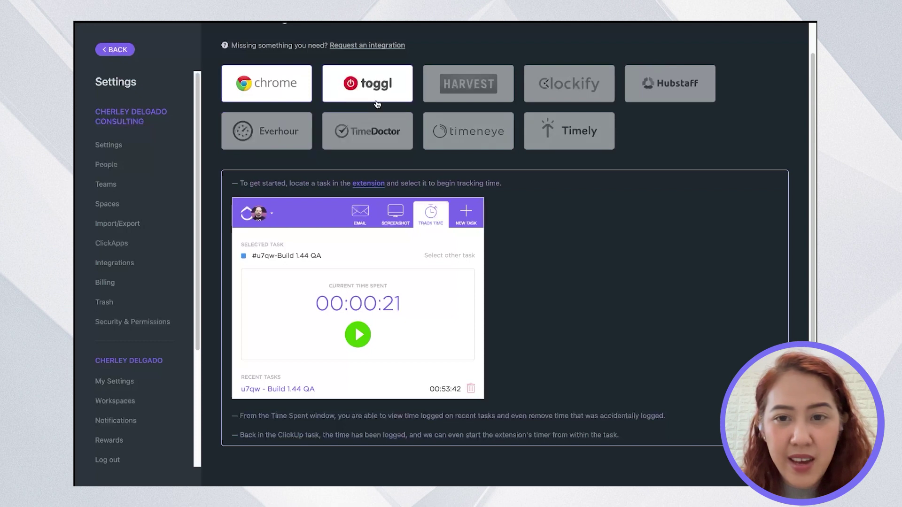
left_click(565, 83)
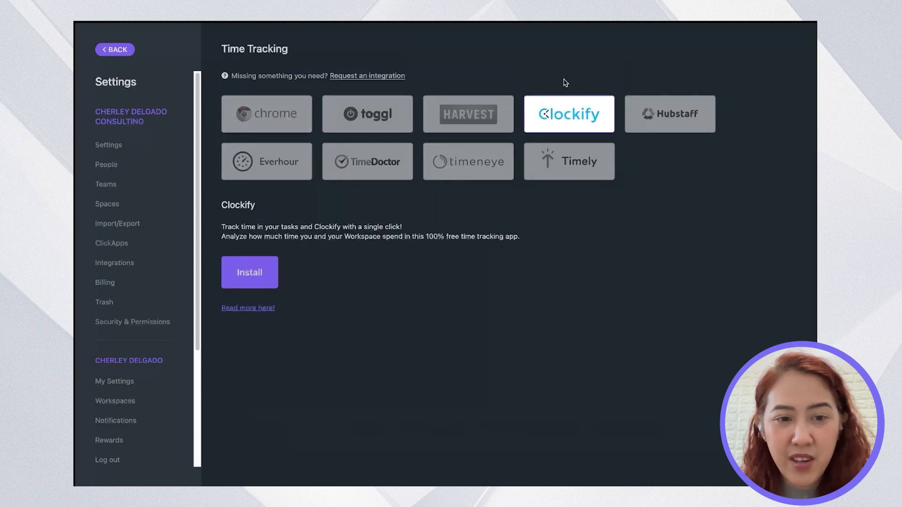
left_click(256, 280)
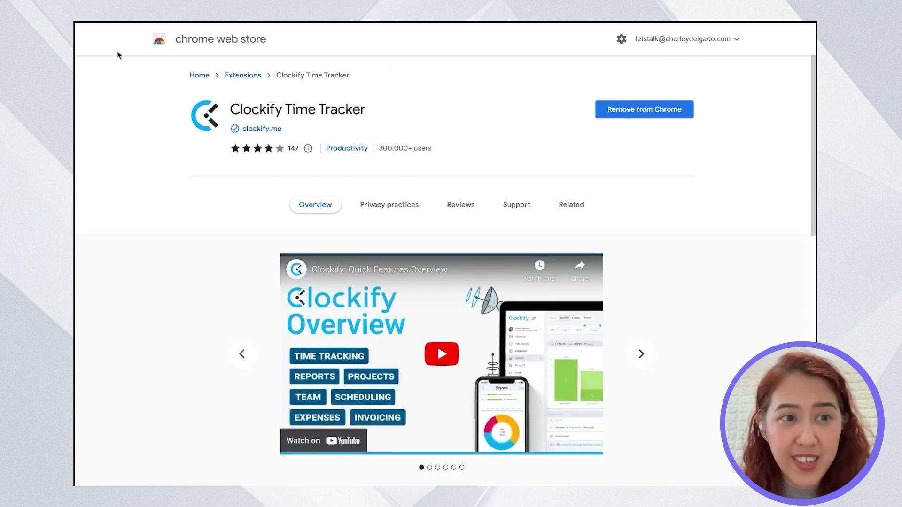
Step: Exit full screen and inspect the Clockify extension's timer popup, settings menu and workspace choices
left_click(107, 30)
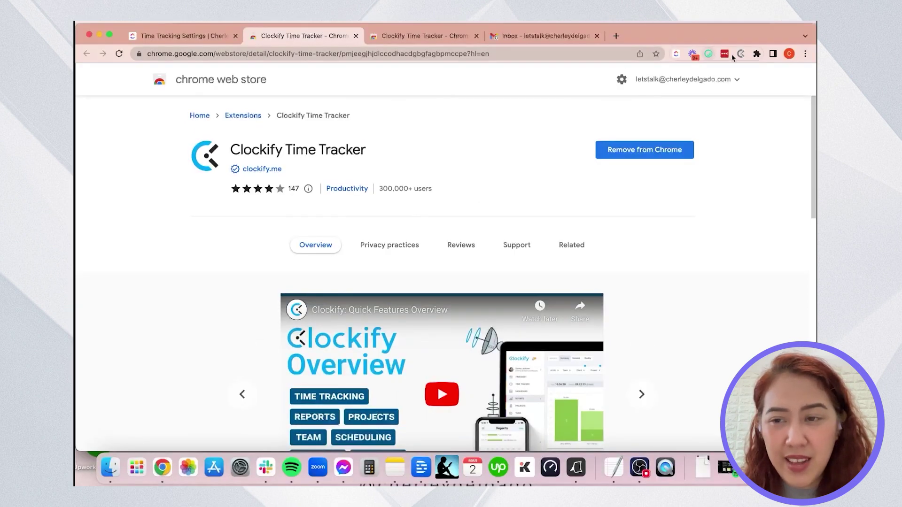
left_click(739, 54)
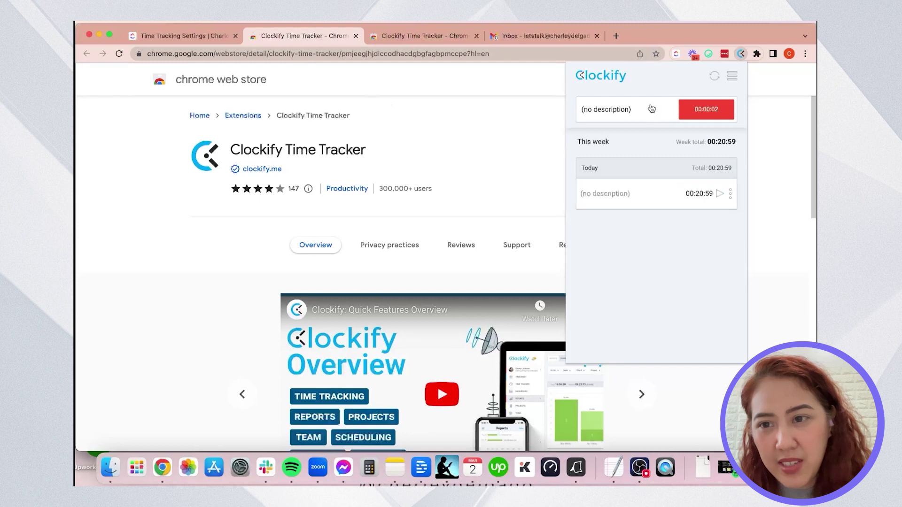
left_click(731, 79)
left_click(690, 184)
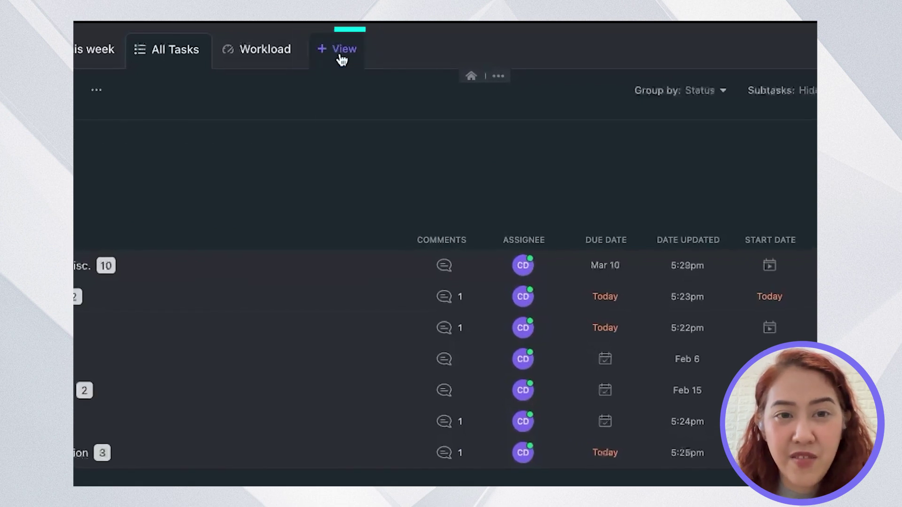
Step: Create a new Workload view for the list and switch to it
left_click(338, 59)
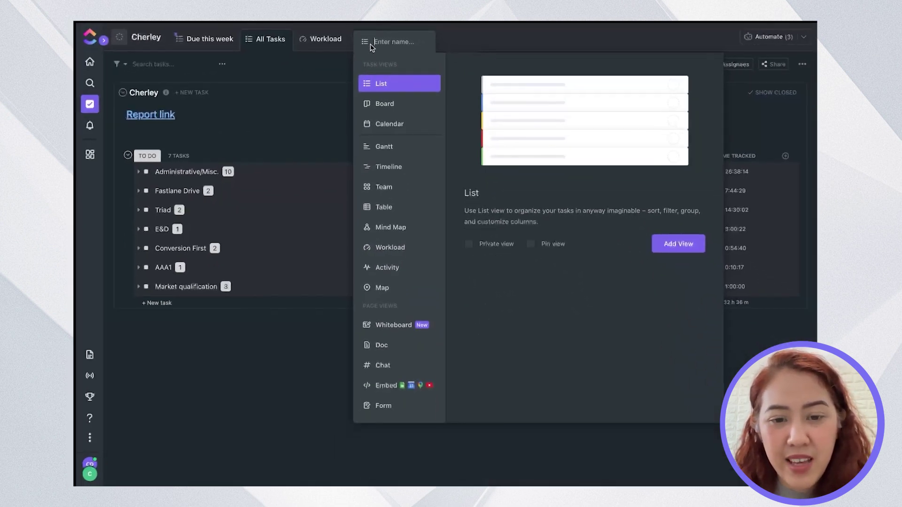
left_click(393, 248)
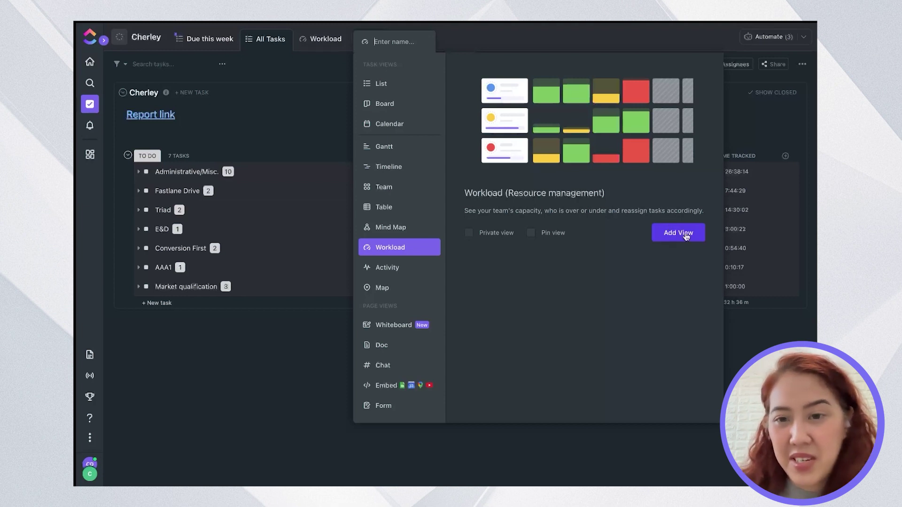
left_click(755, 336)
left_click(314, 38)
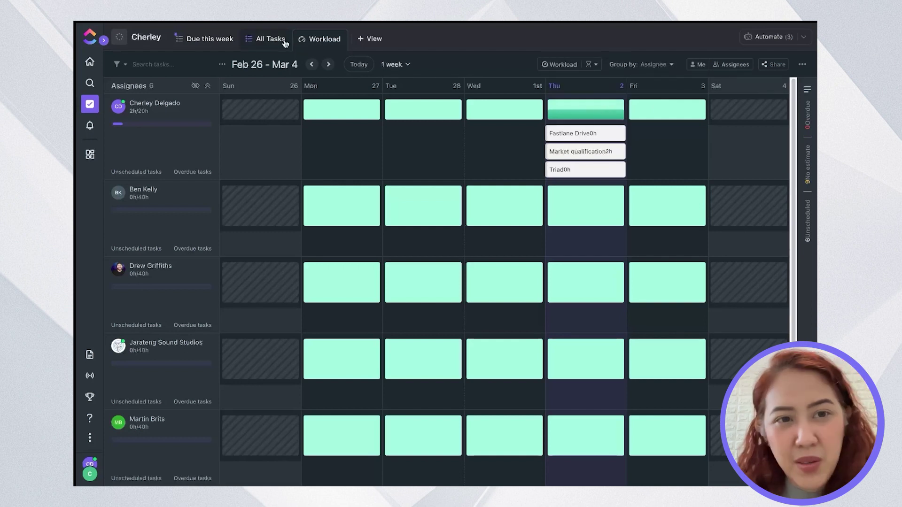
left_click(268, 42)
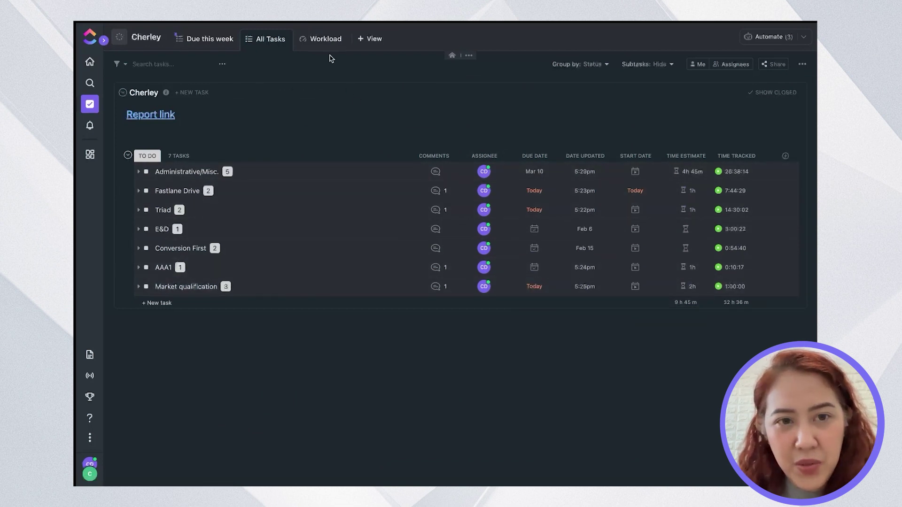
left_click(324, 40)
mouse_move(565, 103)
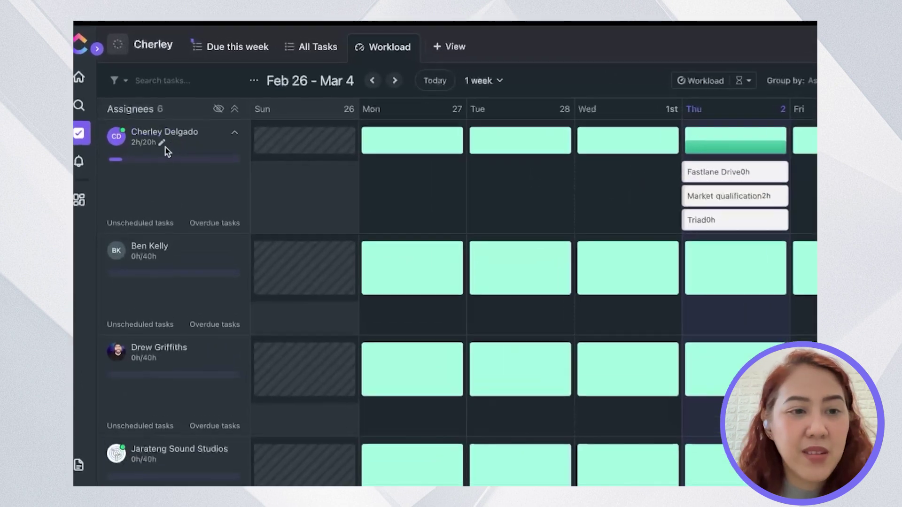
left_click(153, 111)
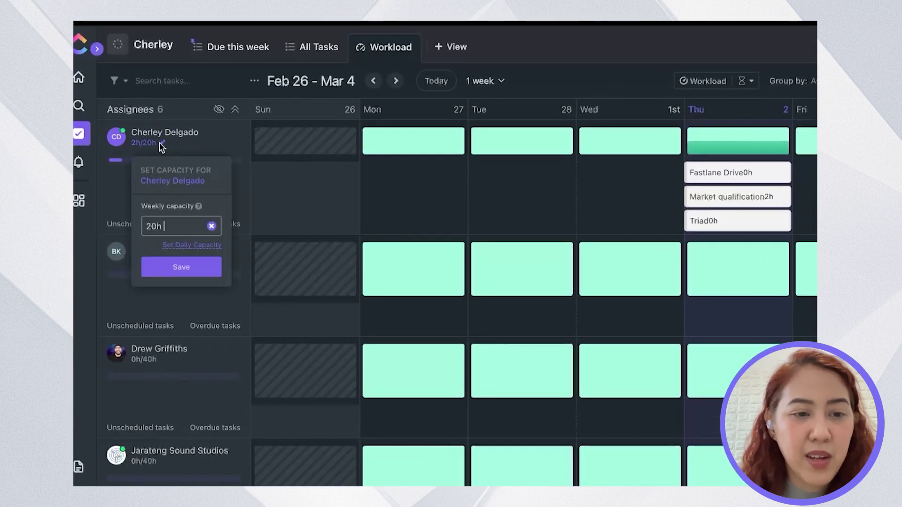
left_click(171, 244)
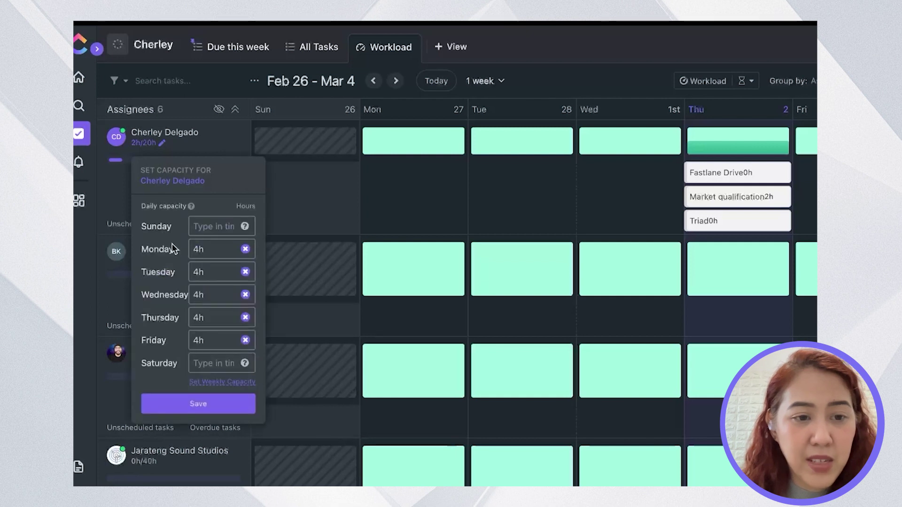
left_click(217, 249)
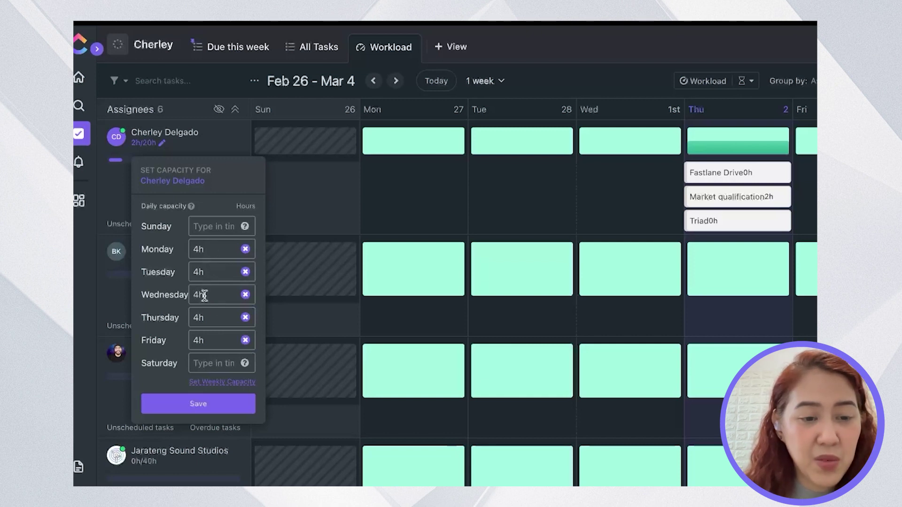
left_click(121, 190)
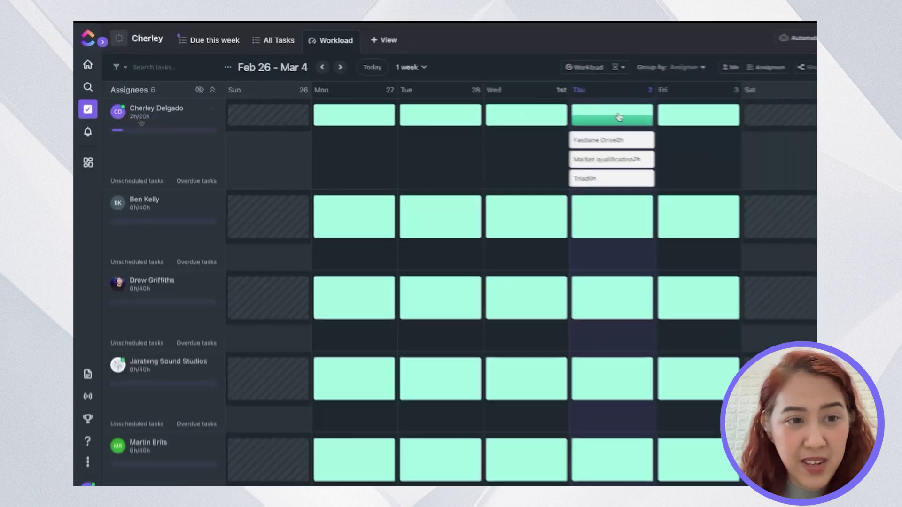
mouse_move(738, 148)
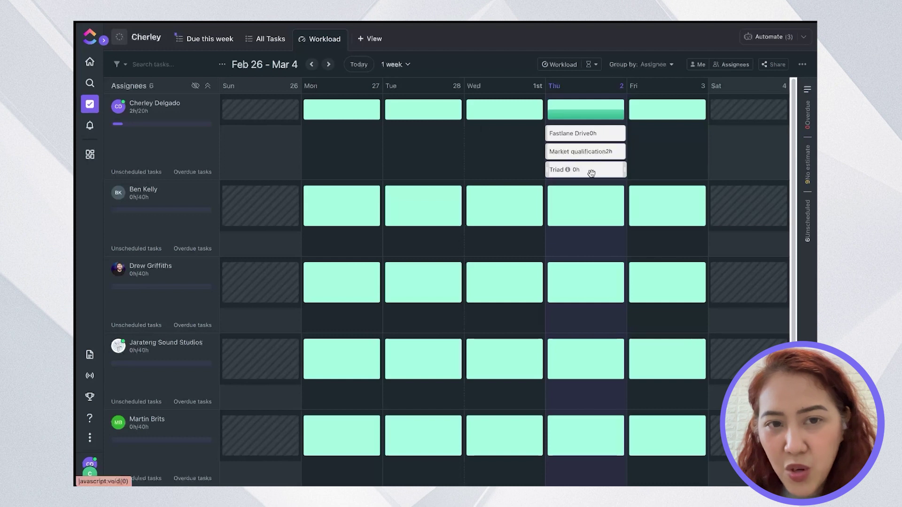
left_click(264, 40)
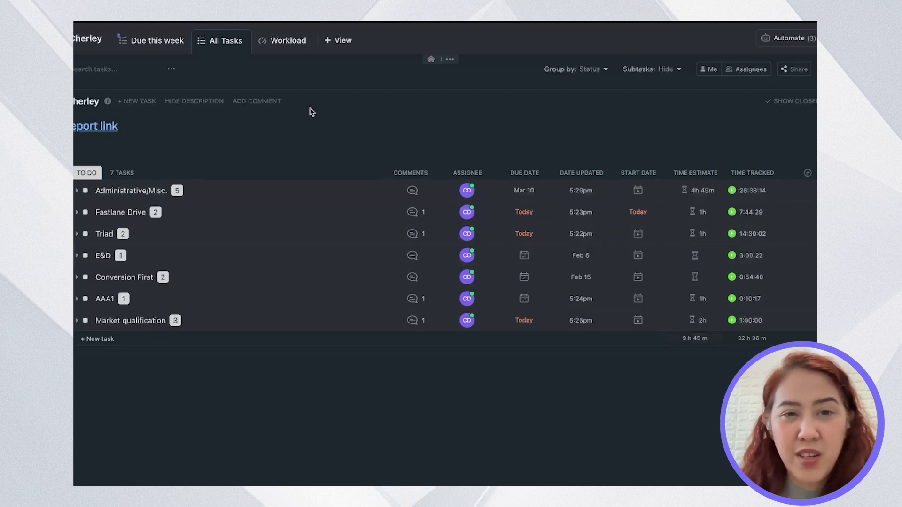
left_click(285, 47)
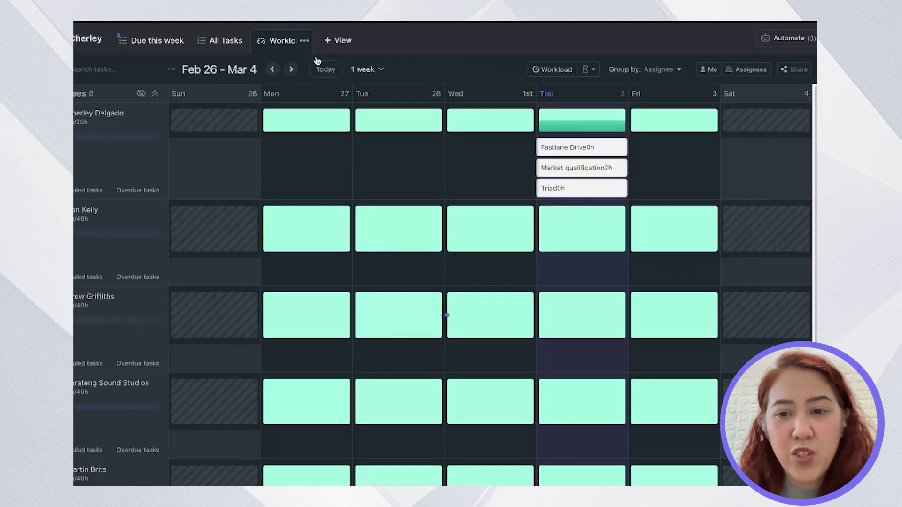
mouse_move(587, 217)
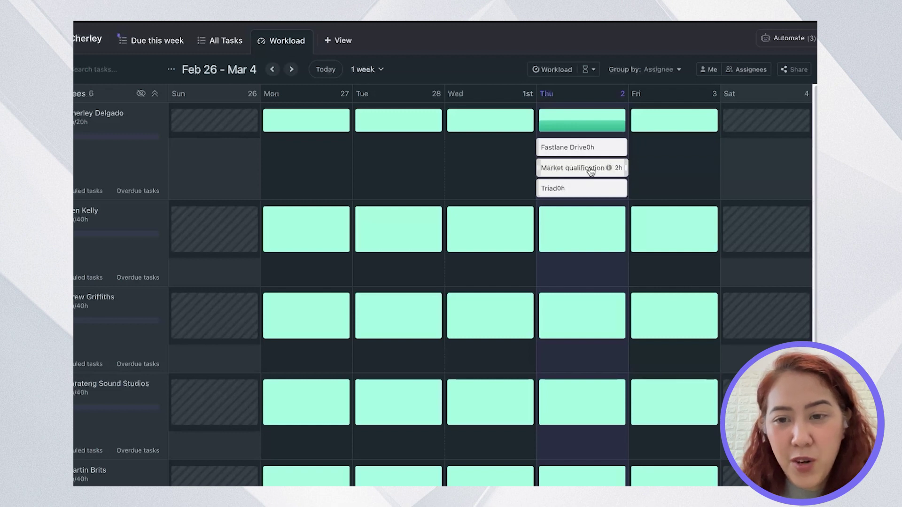
left_click(217, 49)
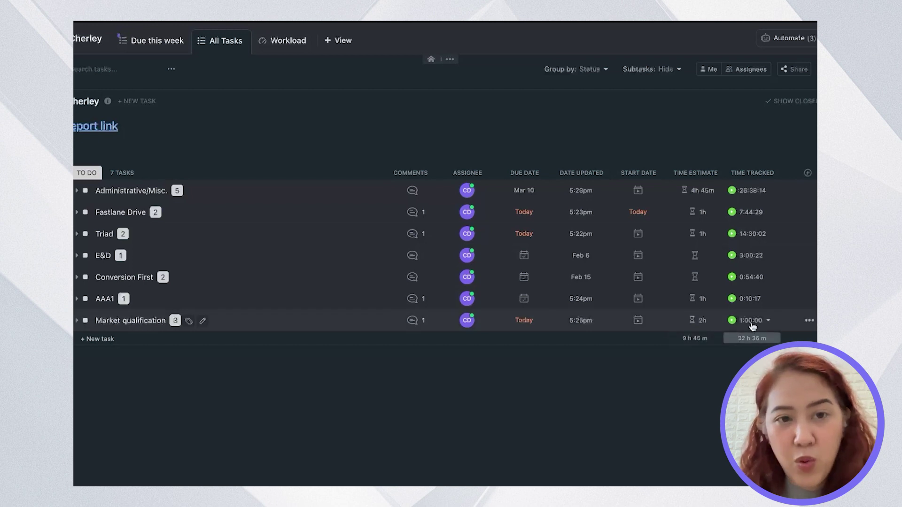
left_click(275, 41)
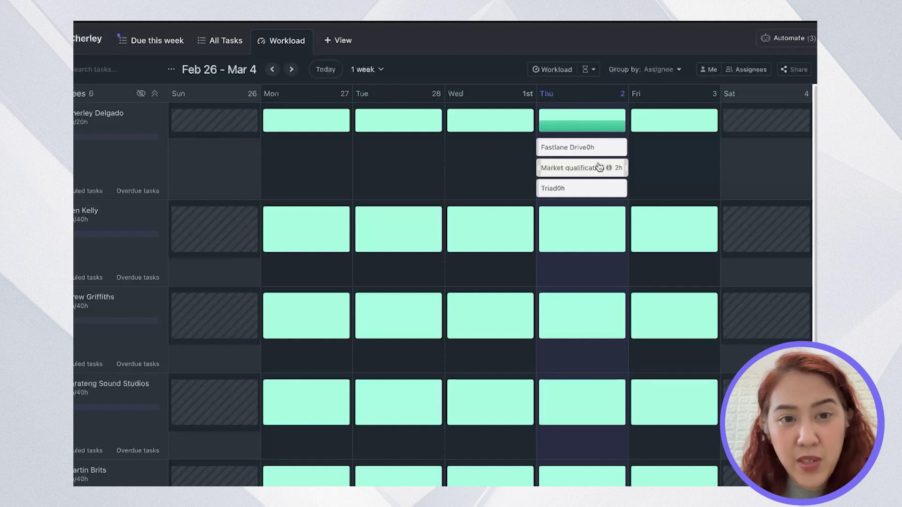
left_click(225, 46)
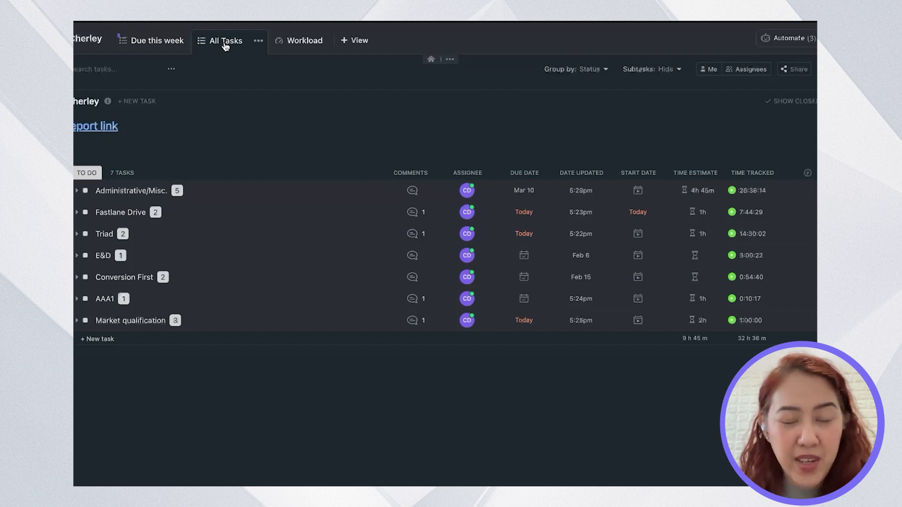
left_click(304, 41)
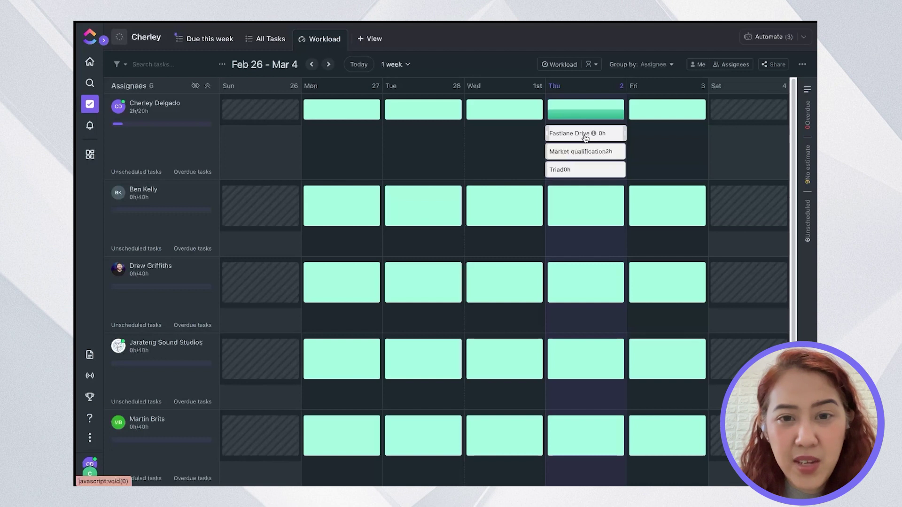
left_click(406, 66)
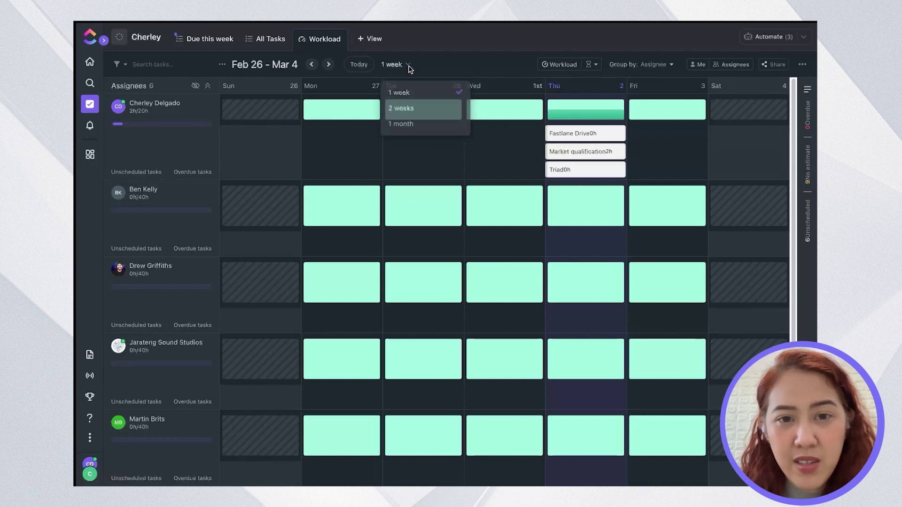
Step: Show 2 weeks, move Fastlane Drive to Mar 6, and stretch Market qualification into Saturday
left_click(409, 112)
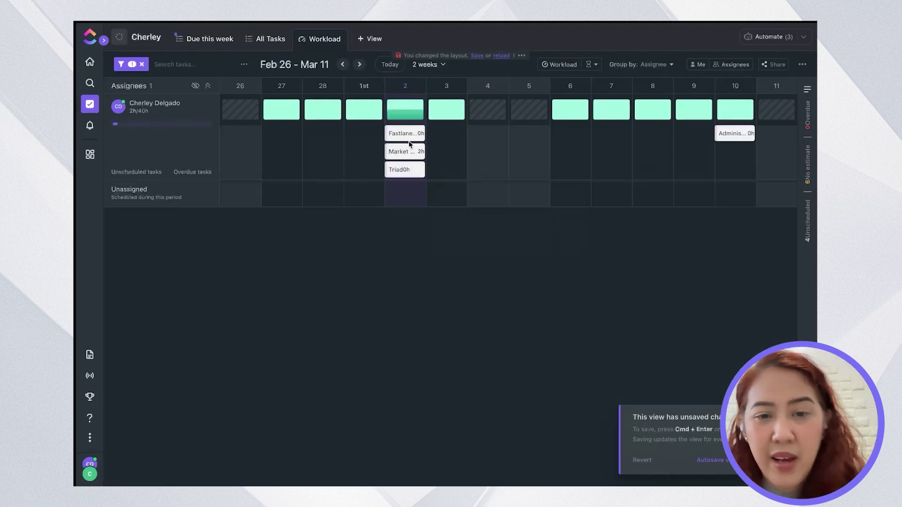
mouse_move(412, 136)
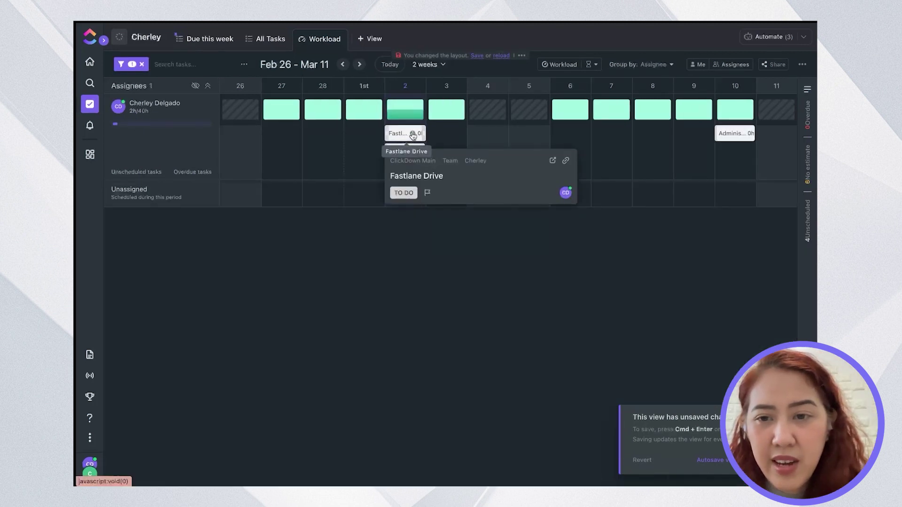
left_click_drag(412, 136, 578, 134)
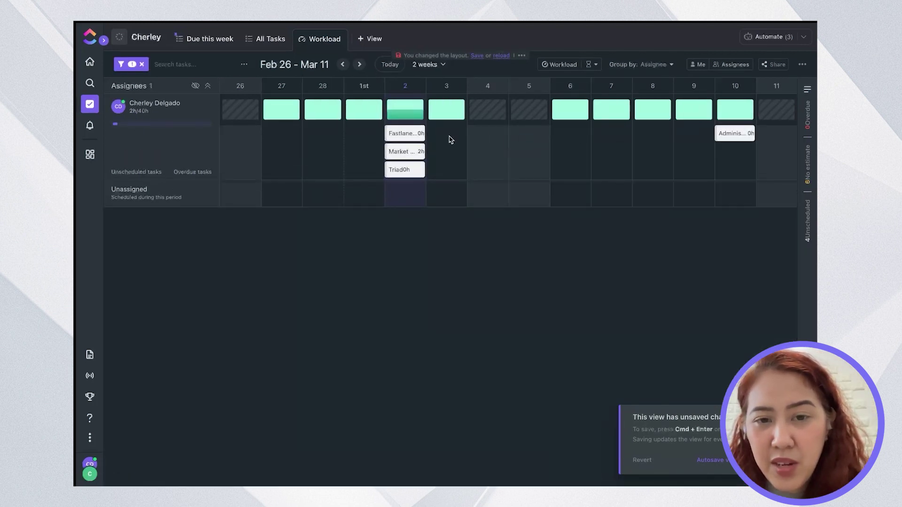
left_click_drag(422, 132, 626, 130)
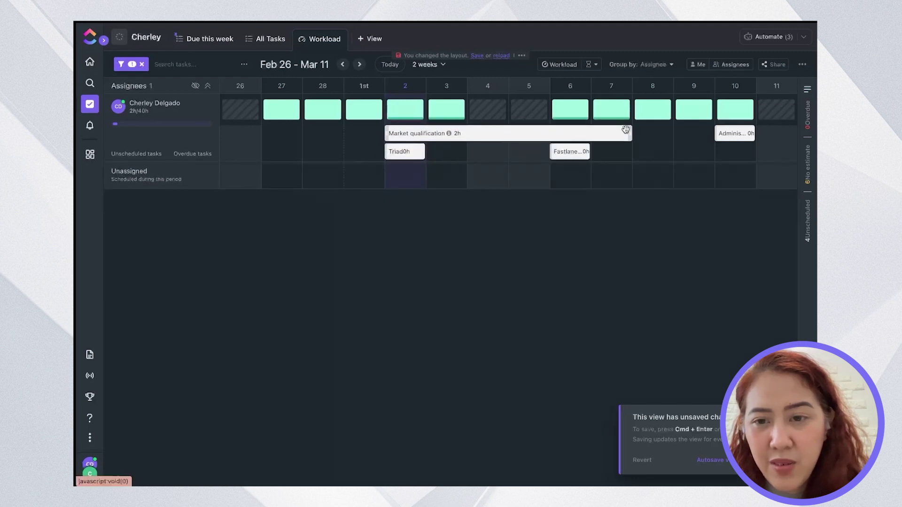
left_click(269, 39)
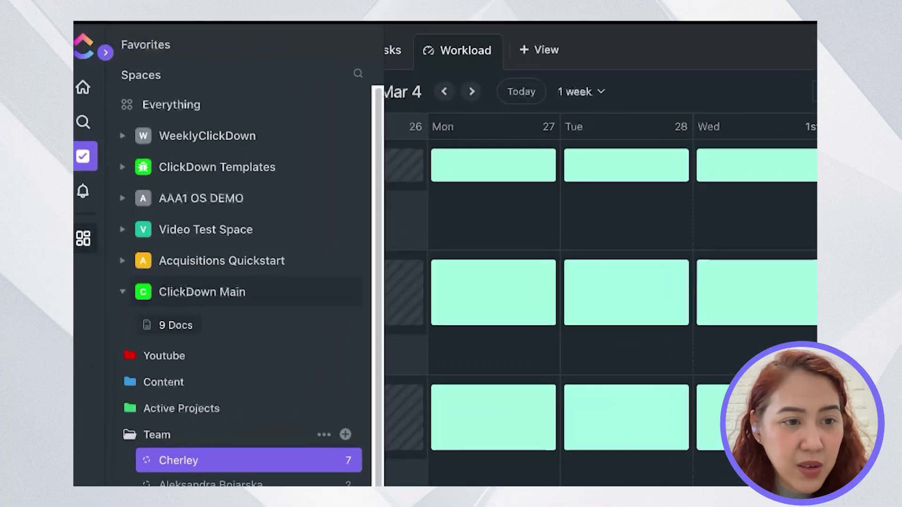
Step: Open the Time Tracking dashboard from the dashboards list
left_click(77, 243)
left_click(162, 92)
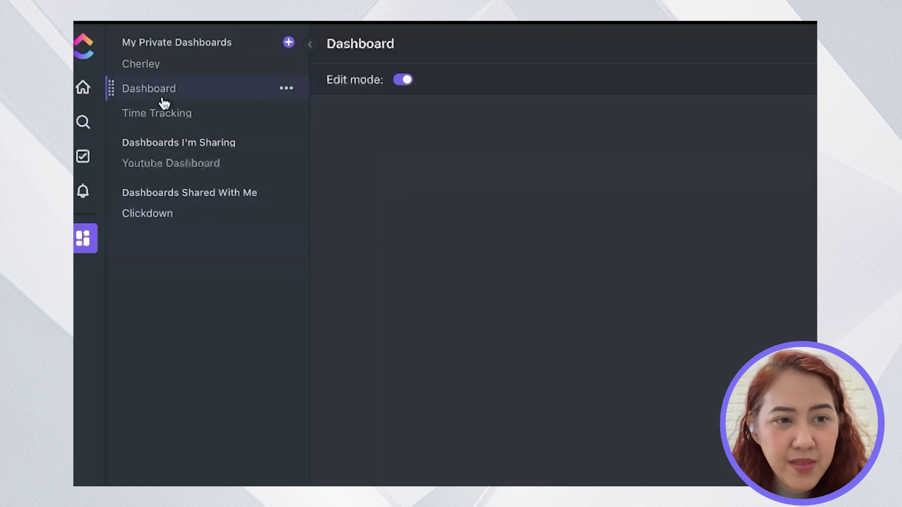
left_click(161, 114)
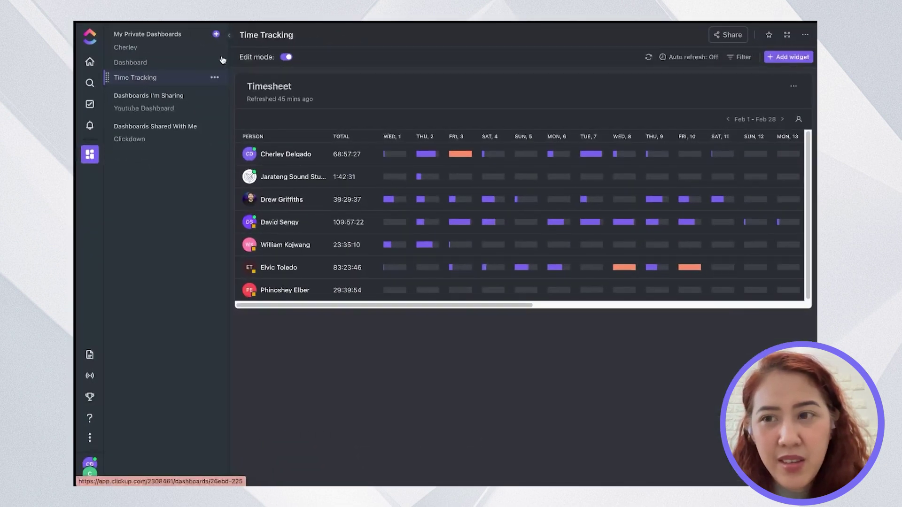
Step: Find the Timesheet widget with a 'time' search and view its setup form
left_click(800, 57)
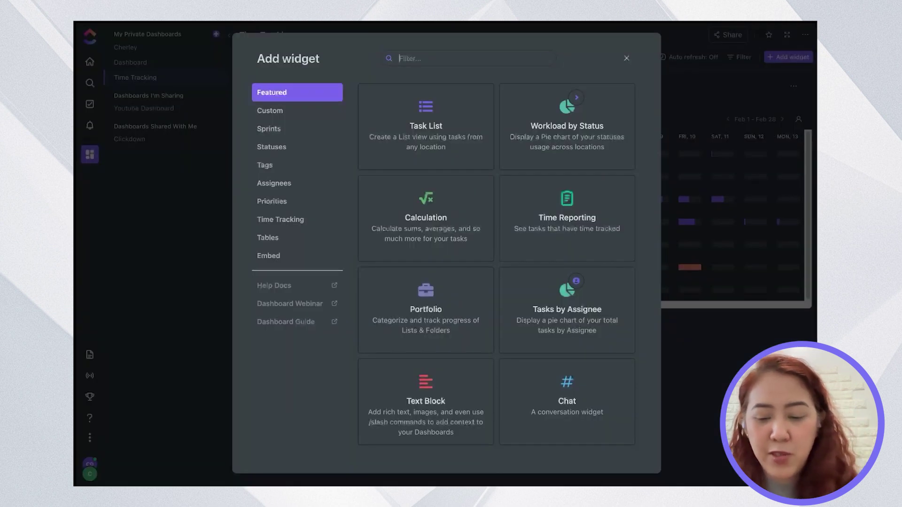
type("time")
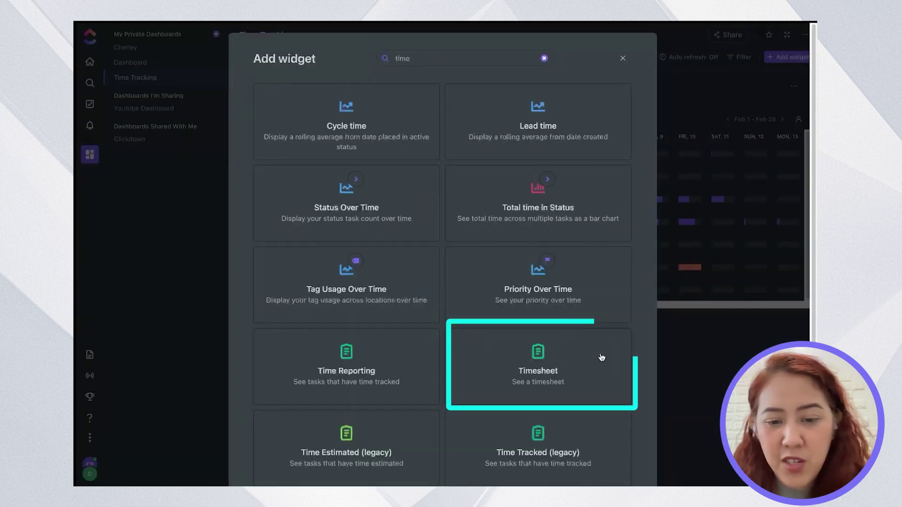
scroll(590, 357, "down", 1)
scroll(614, 94, "up", 1)
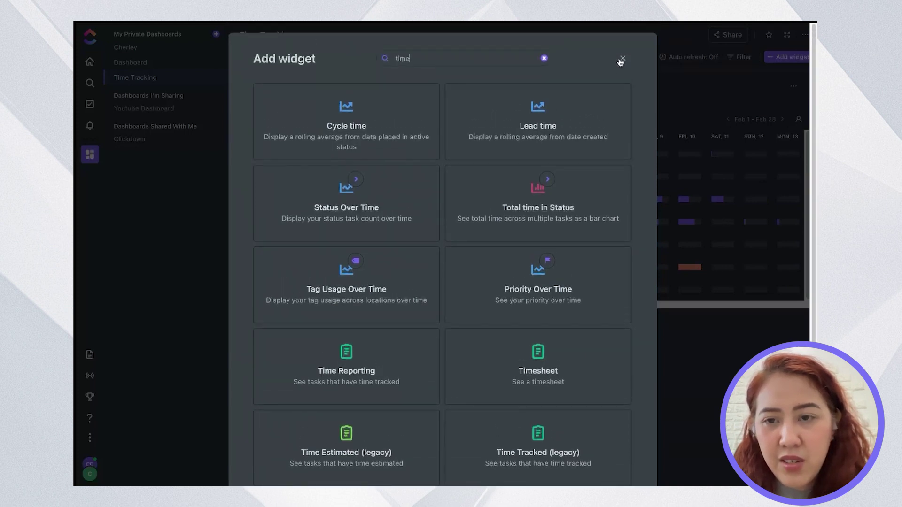
left_click(570, 341)
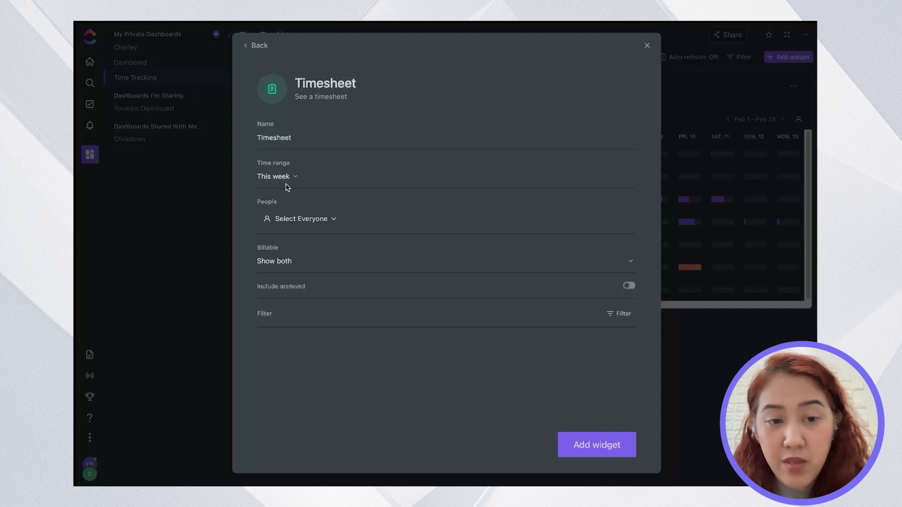
left_click(646, 47)
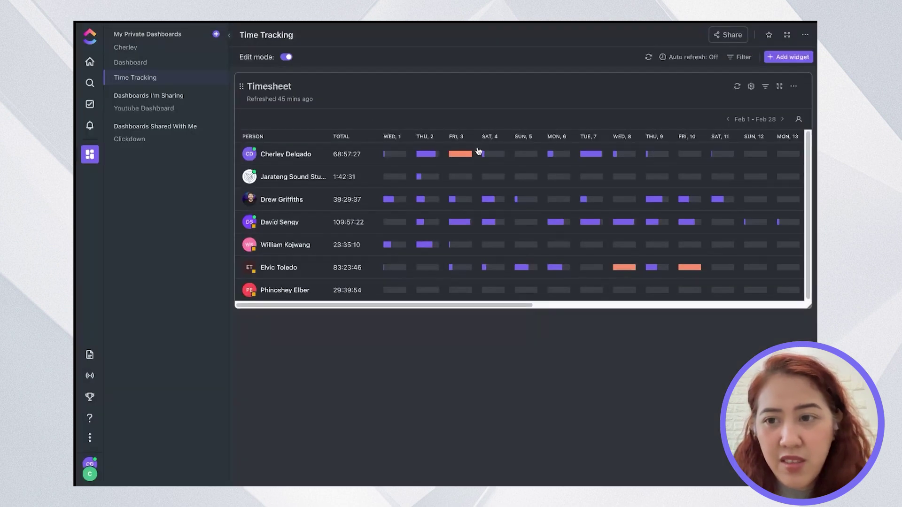
Step: Review the people covered in the Timesheet widget's settings and save them
left_click(751, 87)
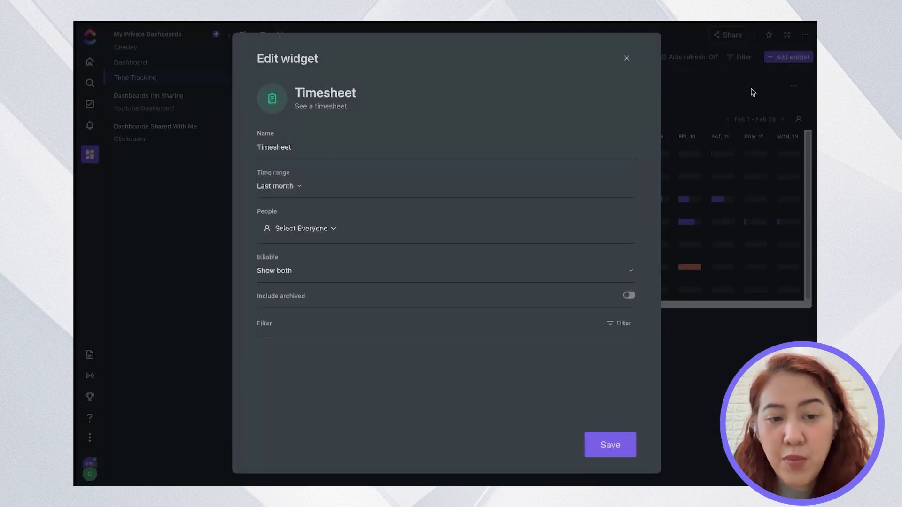
left_click(324, 233)
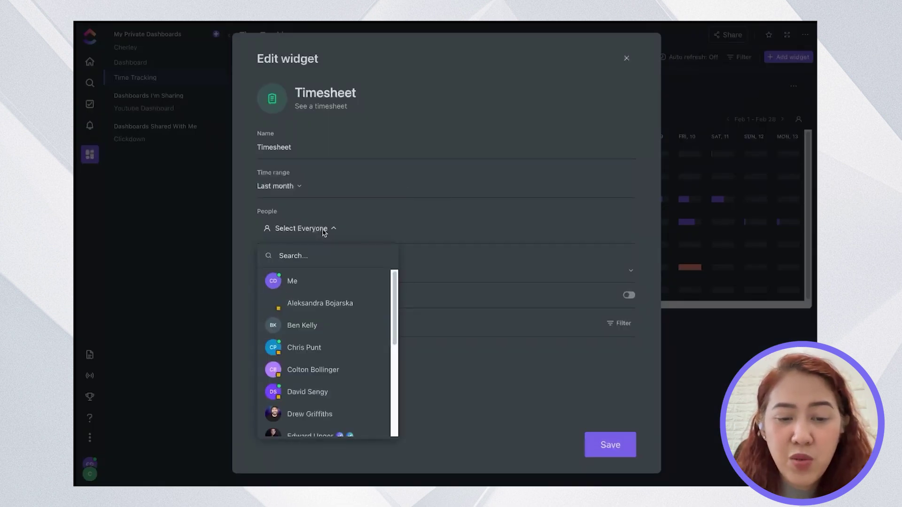
left_click(446, 250)
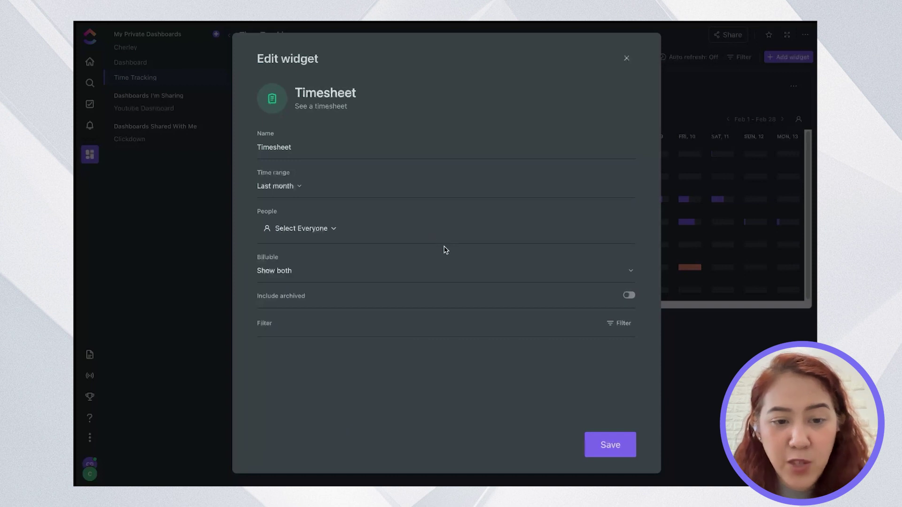
left_click(605, 444)
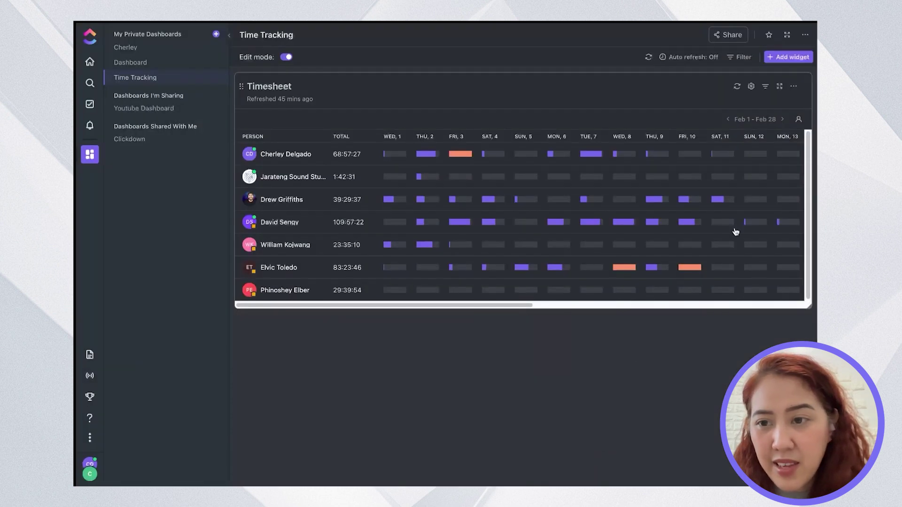
Step: Expand the first person's Timesheet row into per-task daily tracked time
mouse_move(390, 159)
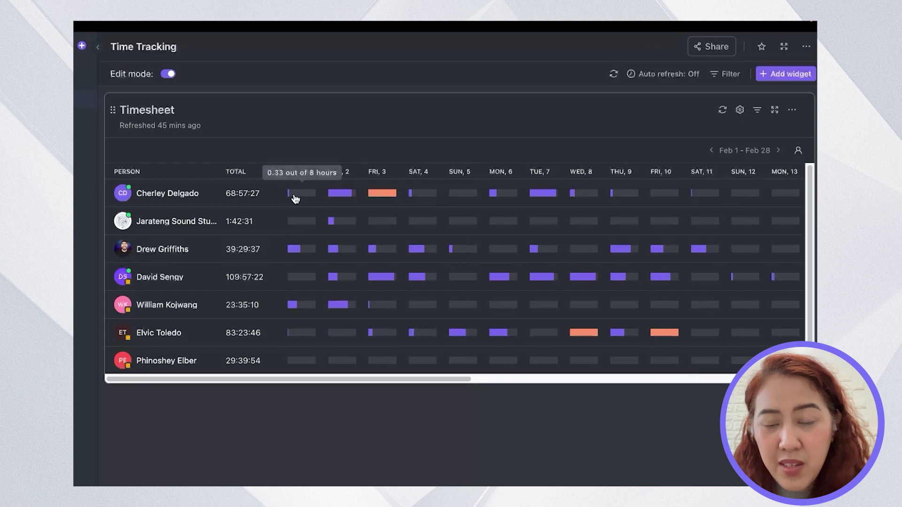
left_click(296, 198)
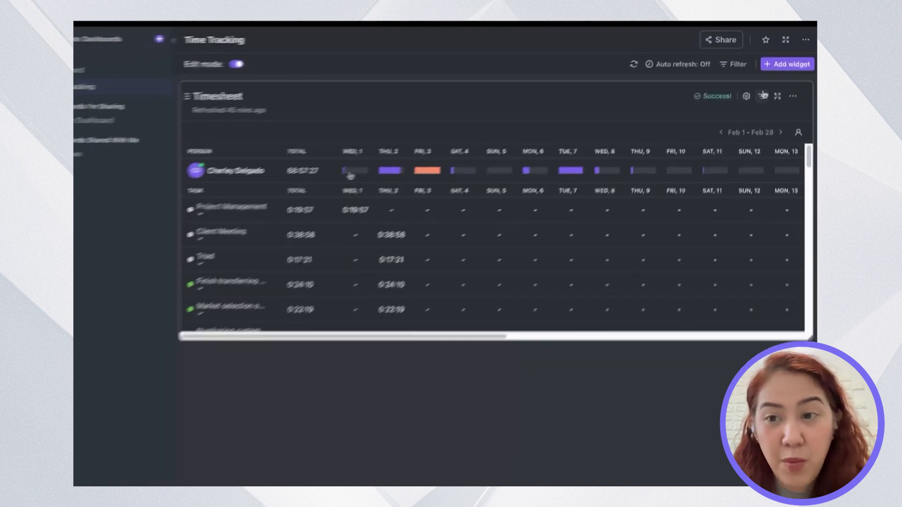
left_click(790, 57)
Step: Add a Time Tracked (legacy) widget with Location set to all spaces and Time range Last week
type("time")
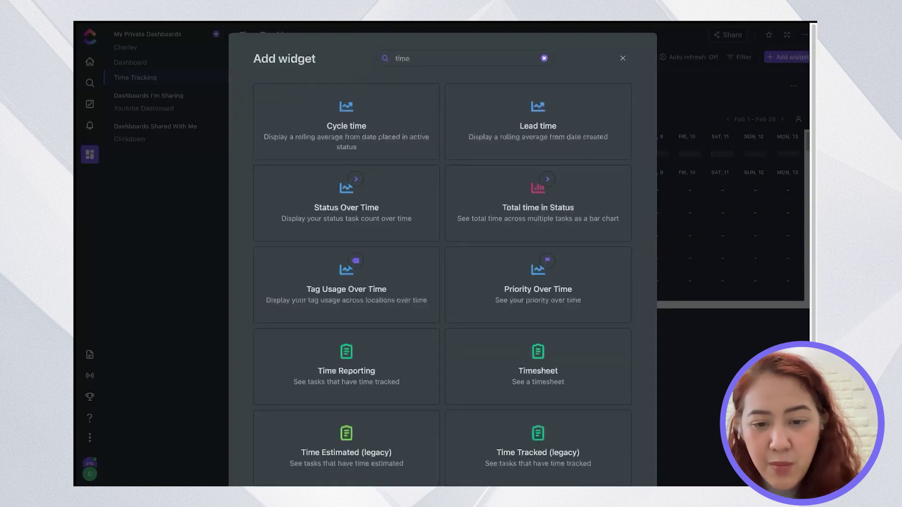
scroll(397, 374, "down", 1)
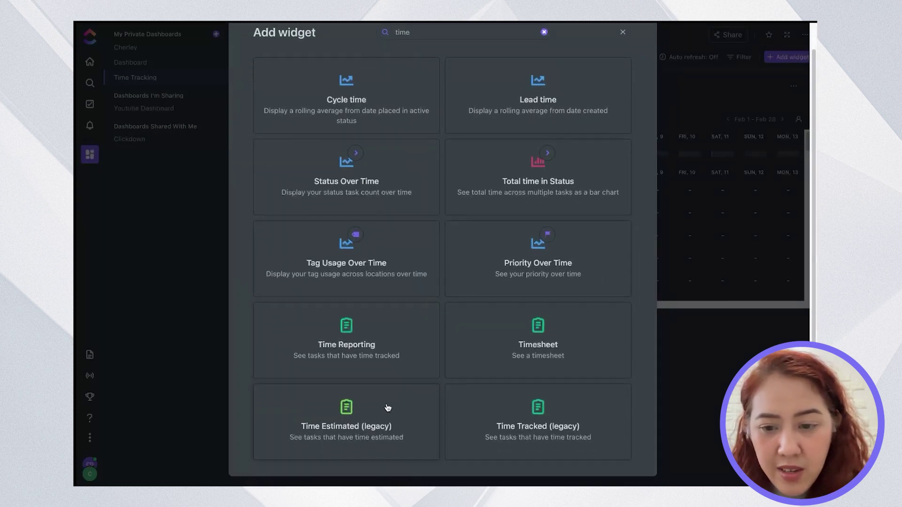
left_click(522, 410)
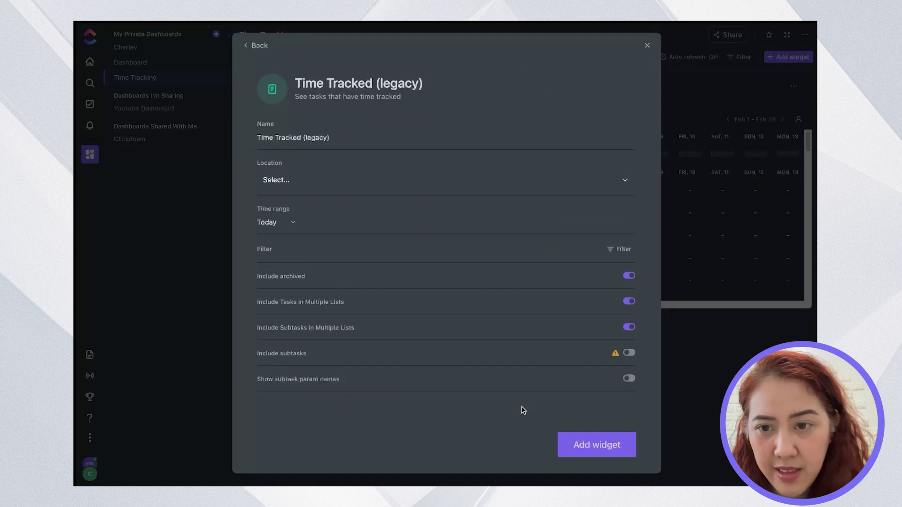
left_click(288, 187)
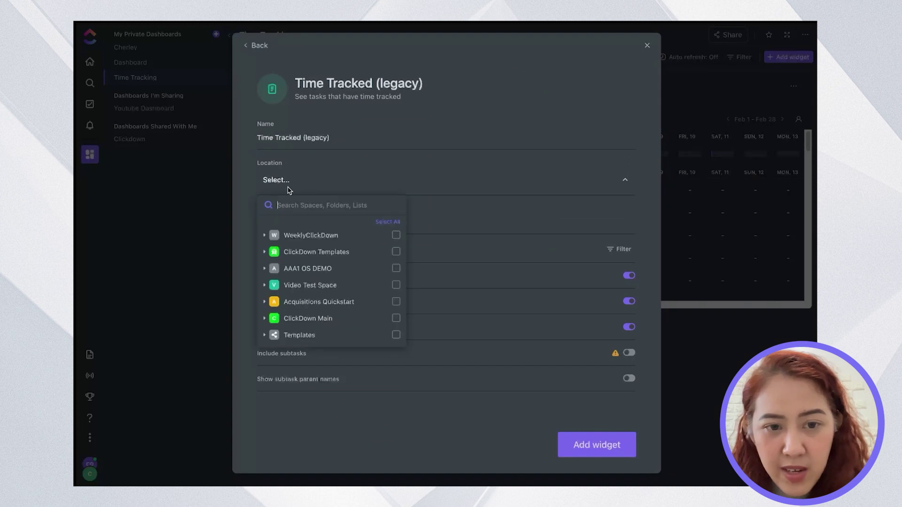
left_click(388, 223)
left_click(447, 230)
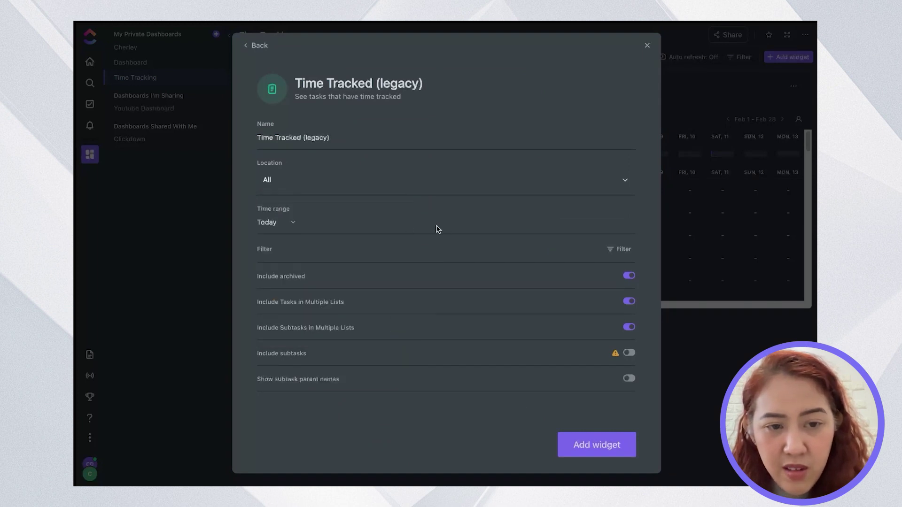
left_click(293, 223)
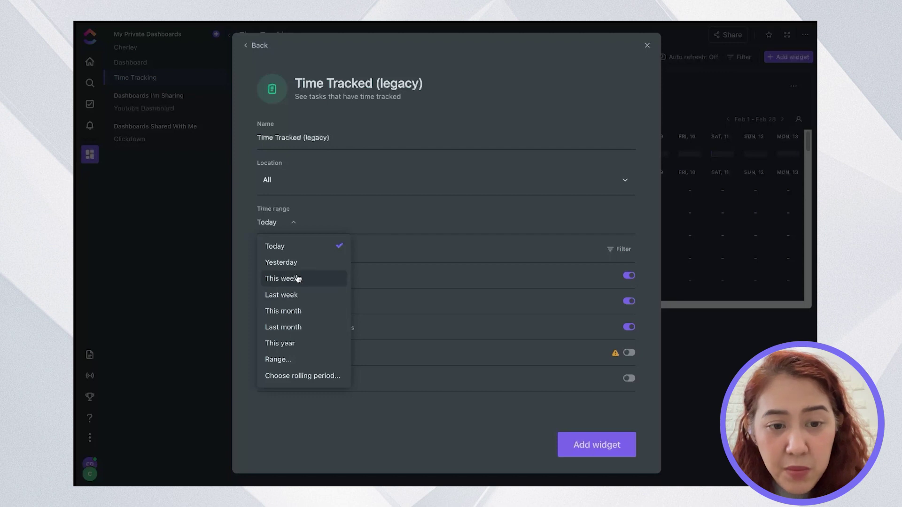
left_click(298, 295)
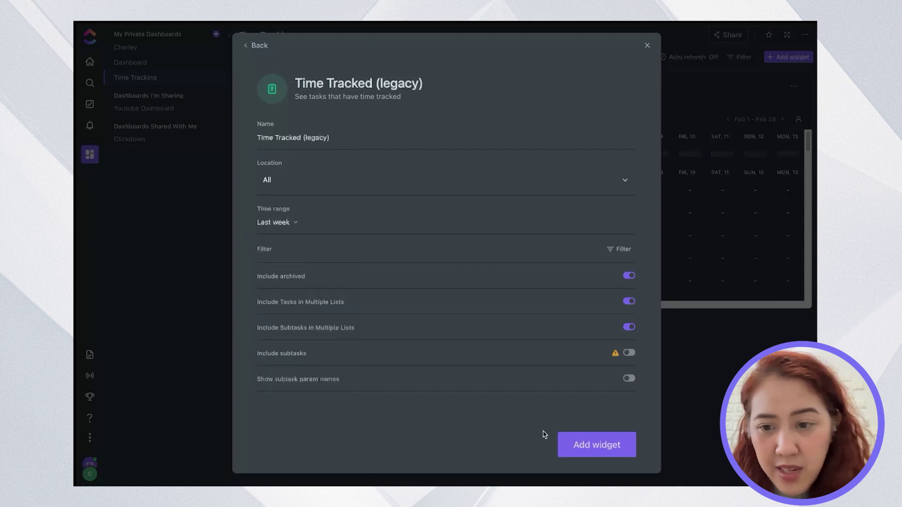
left_click(581, 441)
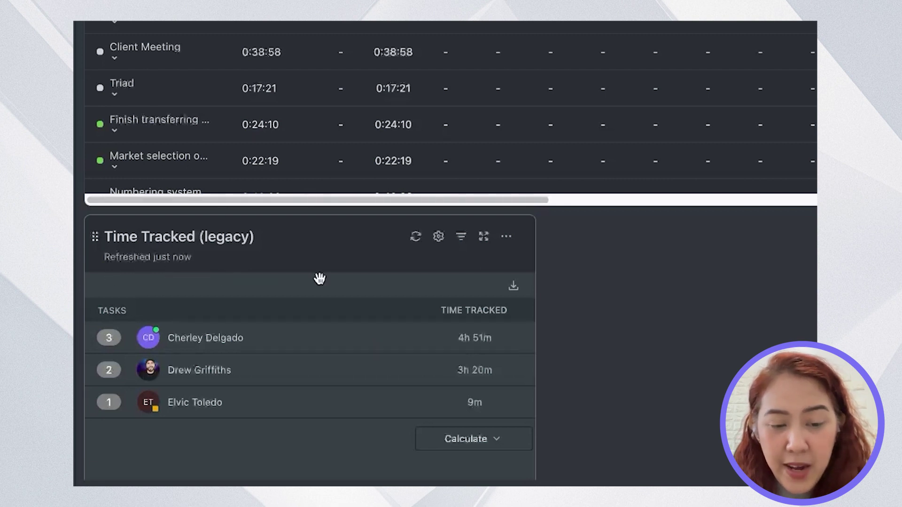
Step: Inspect the first person's tracked tasks, then set Calculate to Sum for a total of 8 h 20 m
left_click(224, 338)
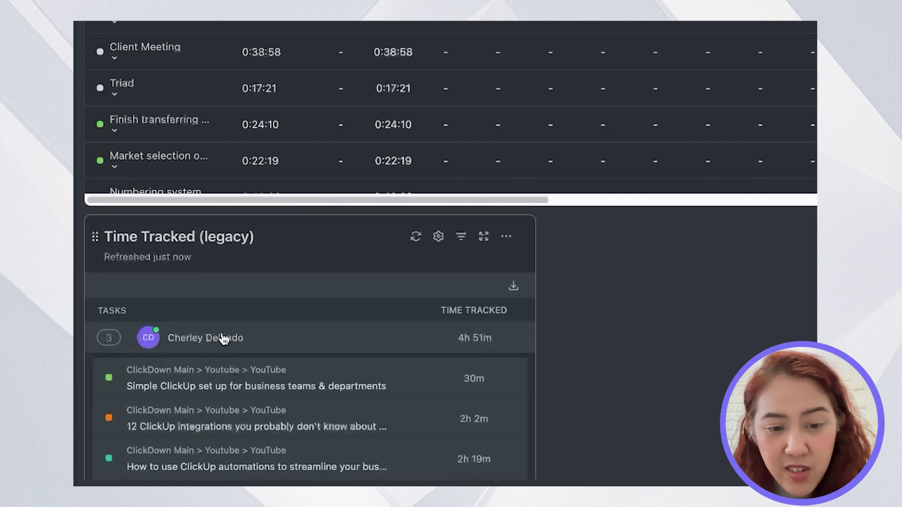
scroll(223, 338, "down", 1)
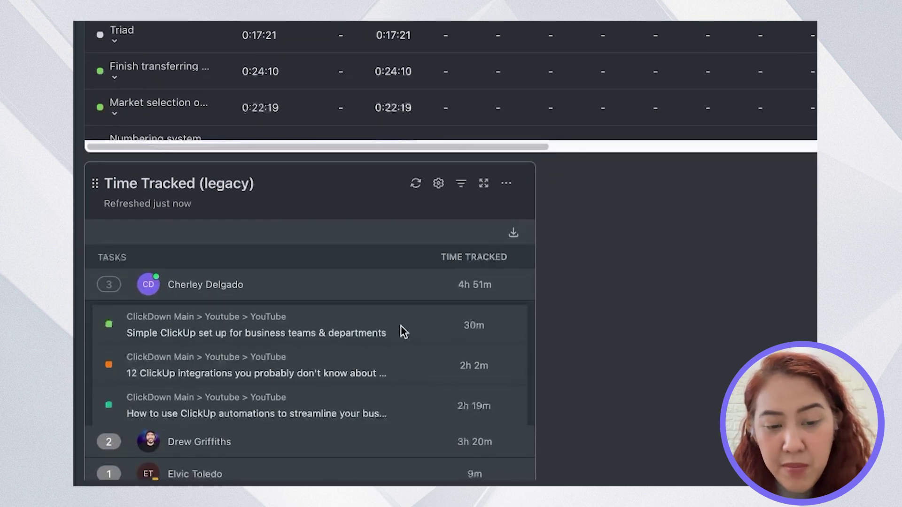
scroll(480, 351, "down", 1)
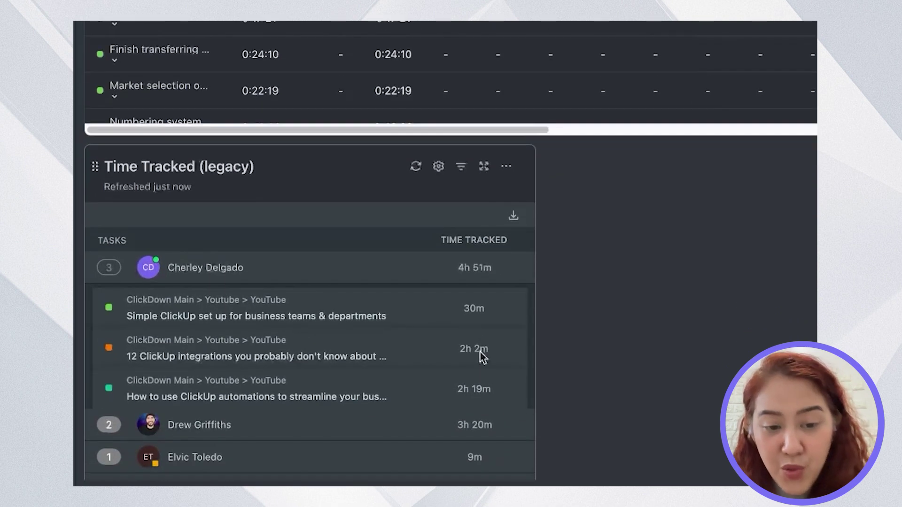
left_click(101, 272)
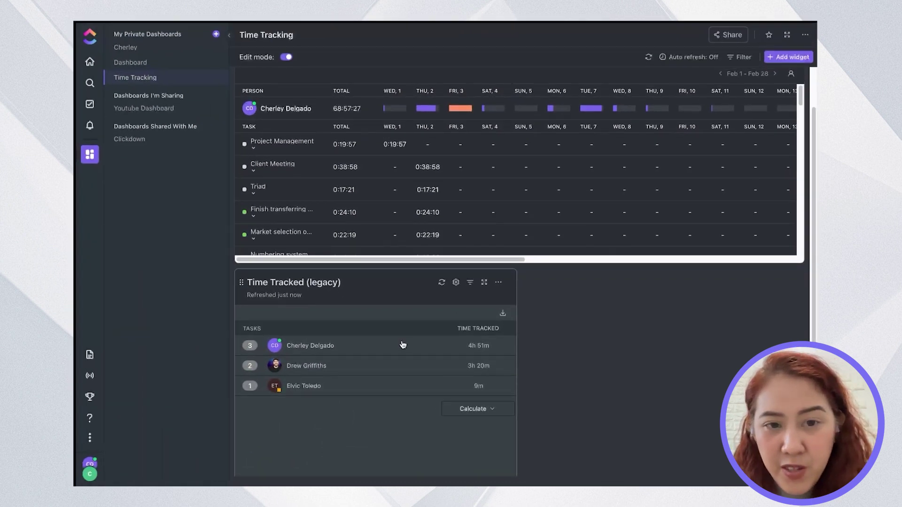
scroll(403, 345, "up", 3)
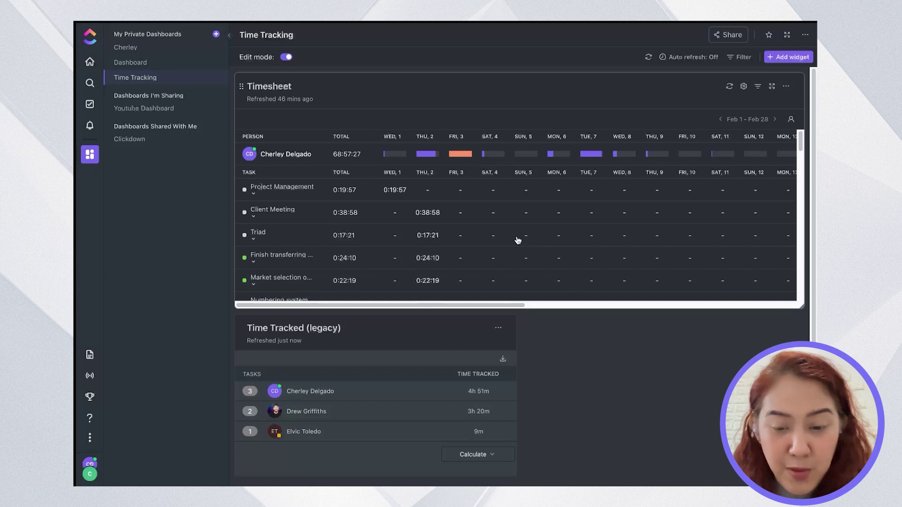
scroll(528, 267, "down", 1)
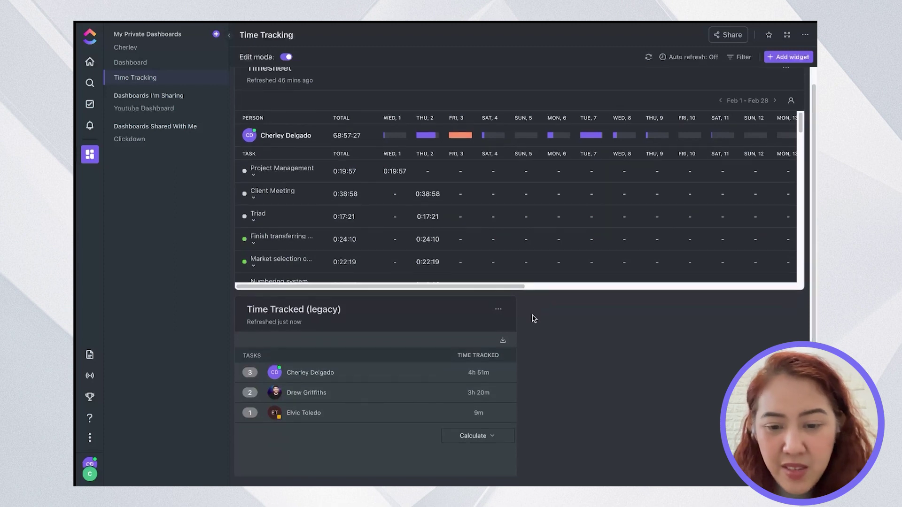
left_click(482, 437)
left_click(483, 444)
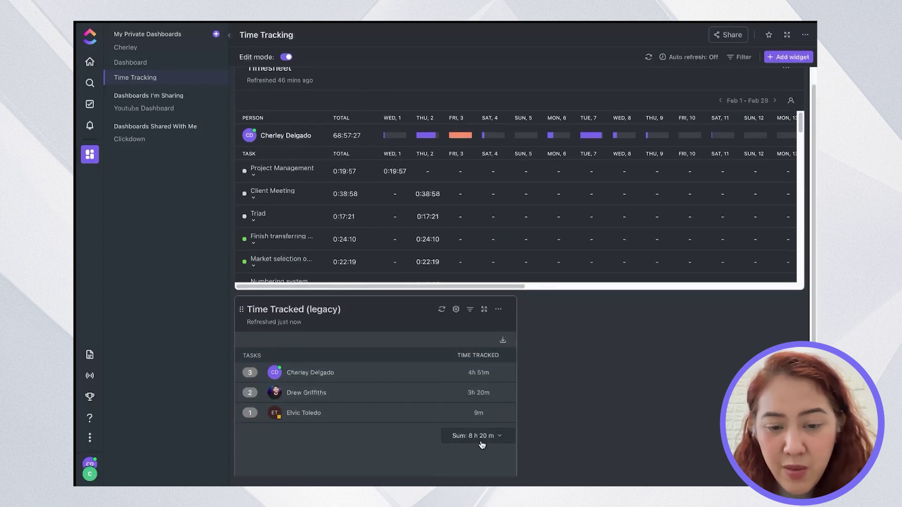